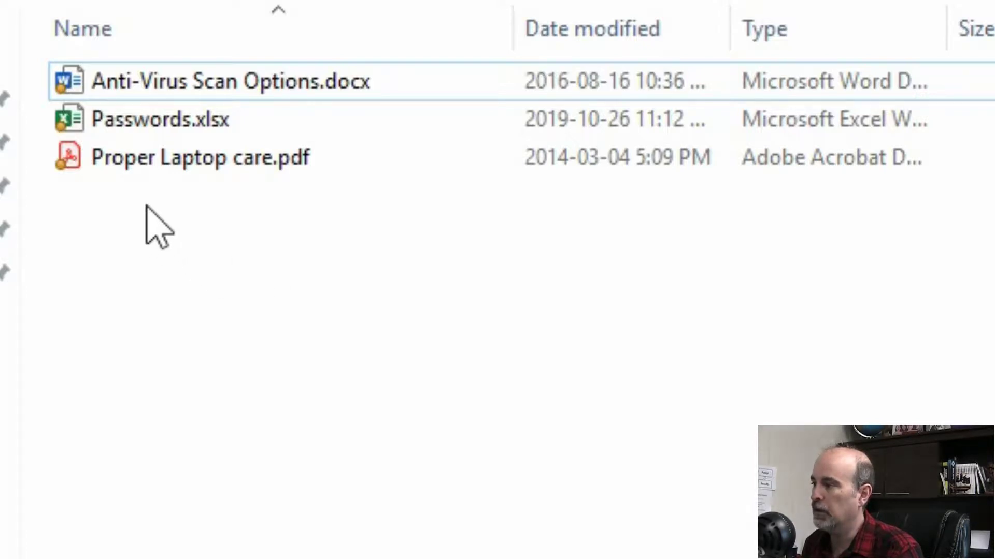
Preview Proper Laptop care.pdf in Acrobat Reader, close it, and return to the LibreOffice Start Center.
{"action": "left_click", "coordinate": [136, 178]}
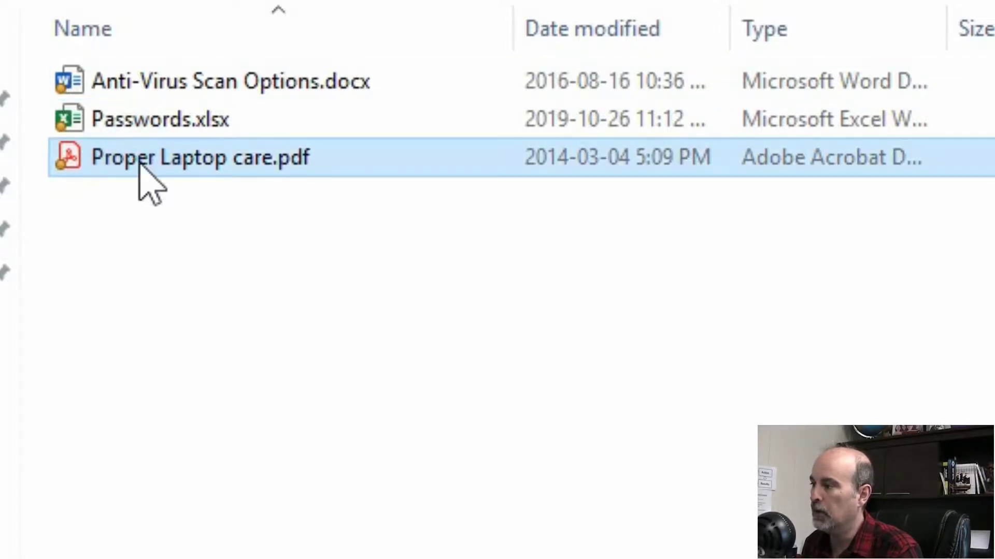
{"action": "left_click", "coordinate": [138, 162]}
{"action": "left_click", "coordinate": [140, 161]}
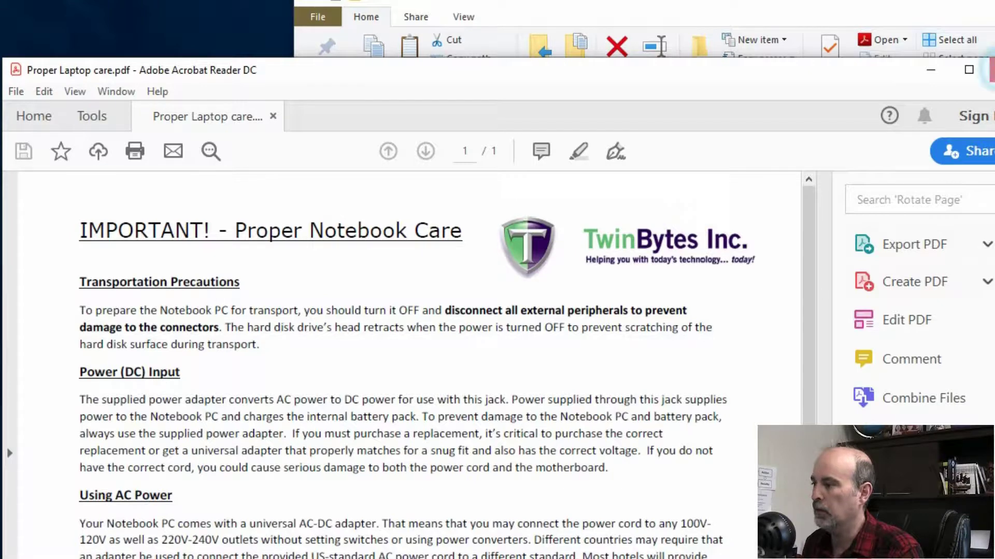
{"action": "left_click", "coordinate": [992, 70]}
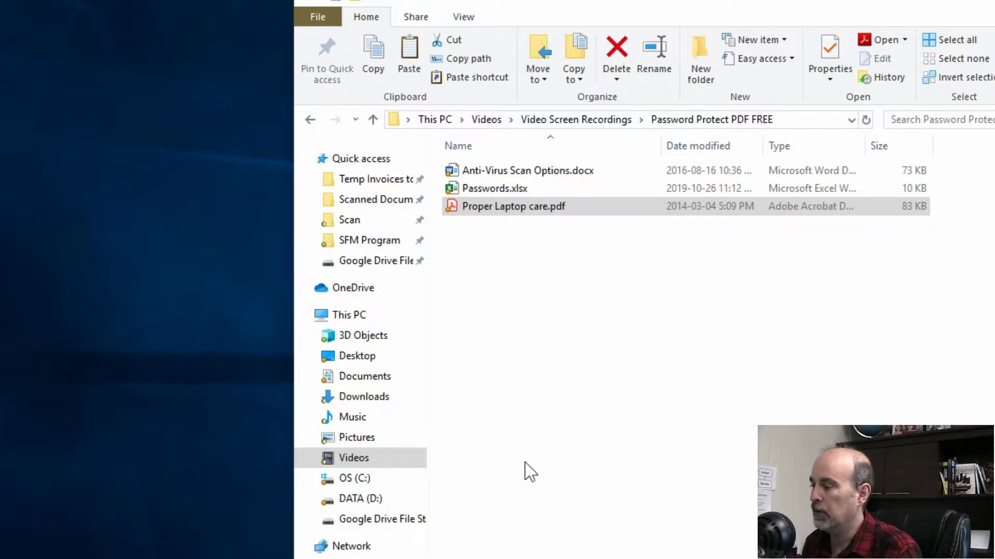
{"action": "key", "text": "alt+Tab"}
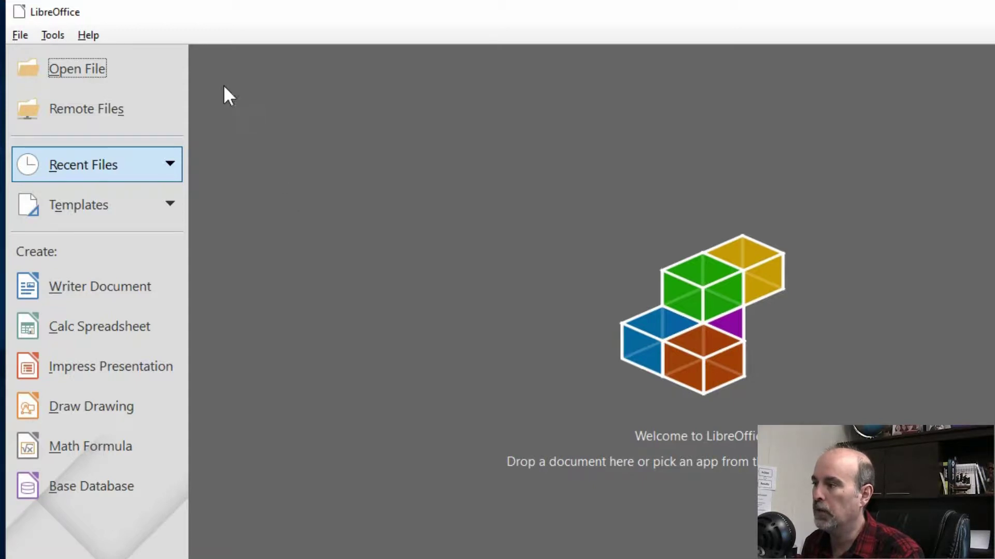
Open Proper Laptop care.pdf from the Start Center so it loads in LibreOffice Draw.
{"action": "left_click", "coordinate": [116, 70]}
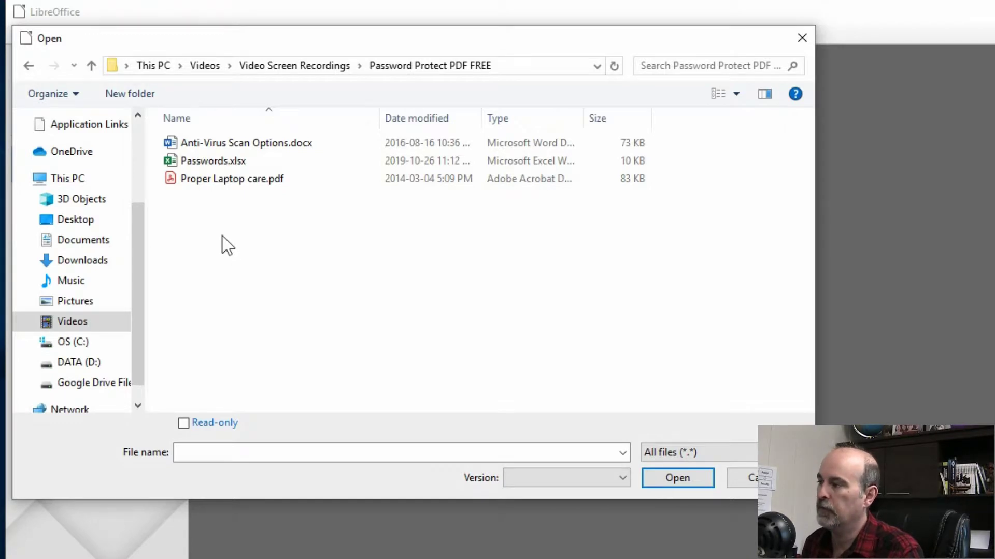
{"action": "left_click", "coordinate": [223, 178]}
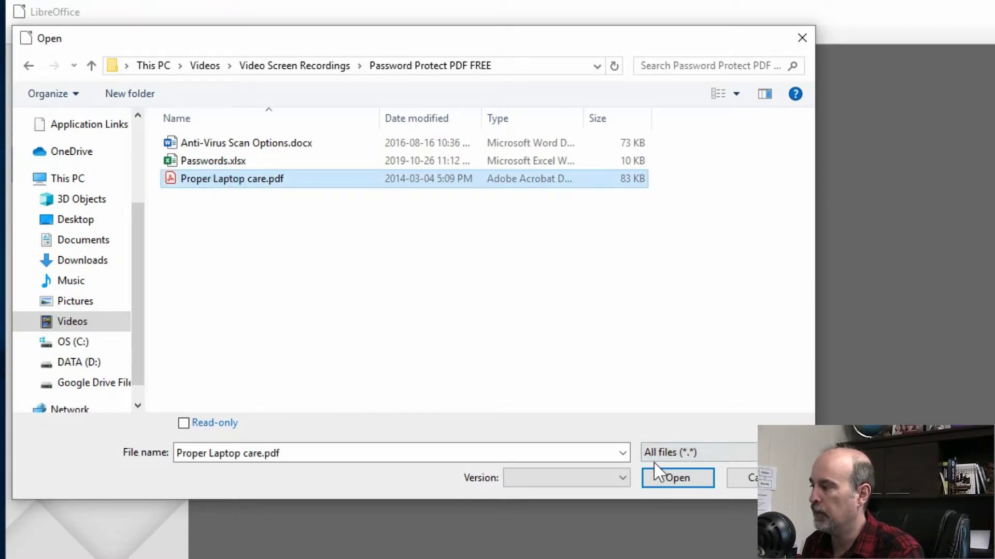
{"action": "left_click", "coordinate": [668, 478]}
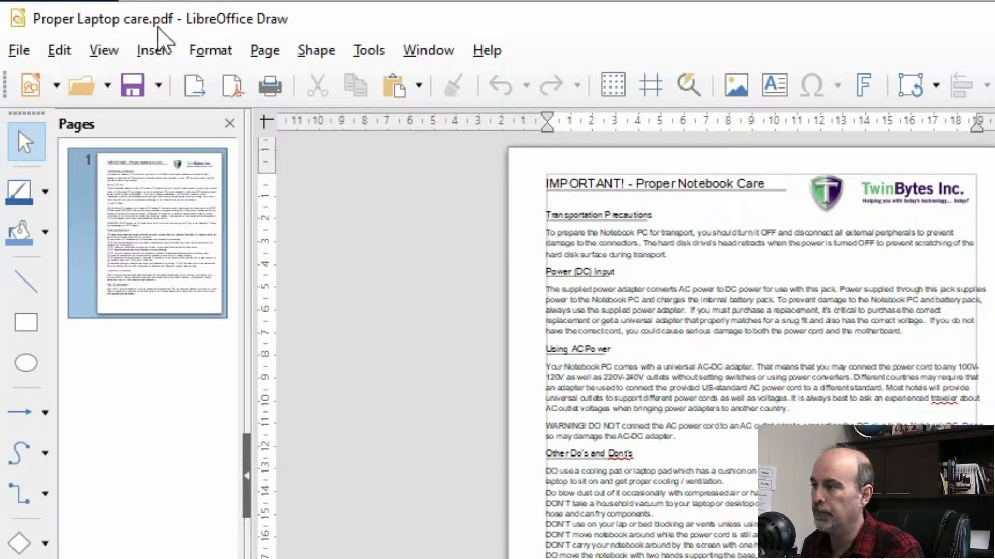
Bring up the PDF Options dialog via File > Export As > Export as PDF.
{"action": "left_click", "coordinate": [25, 51]}
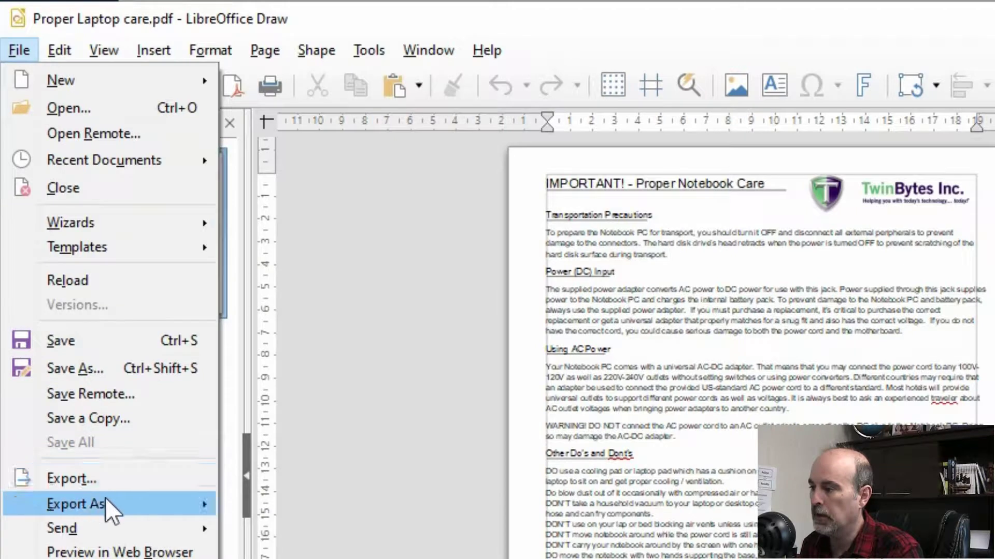
{"action": "mouse_move", "coordinate": [133, 506]}
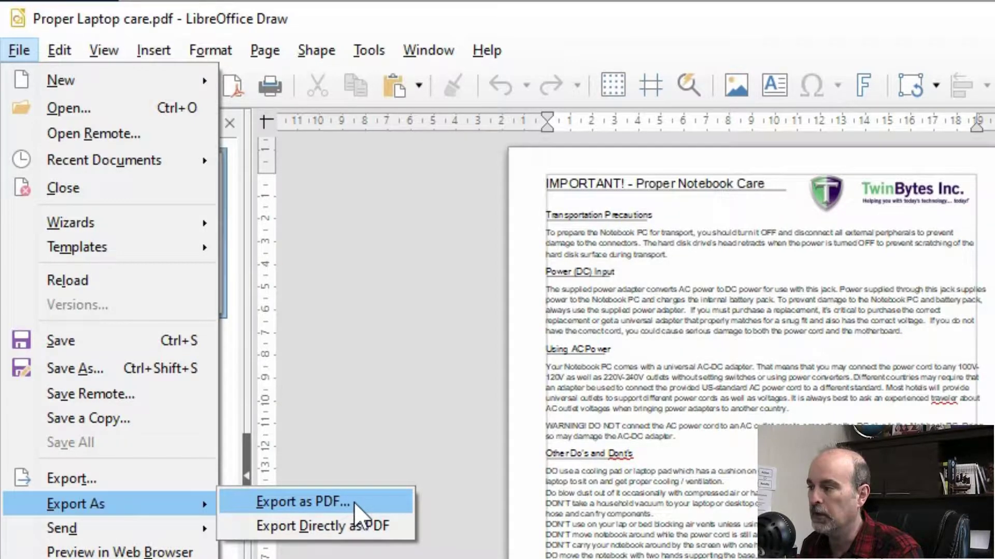
{"action": "left_click", "coordinate": [353, 502]}
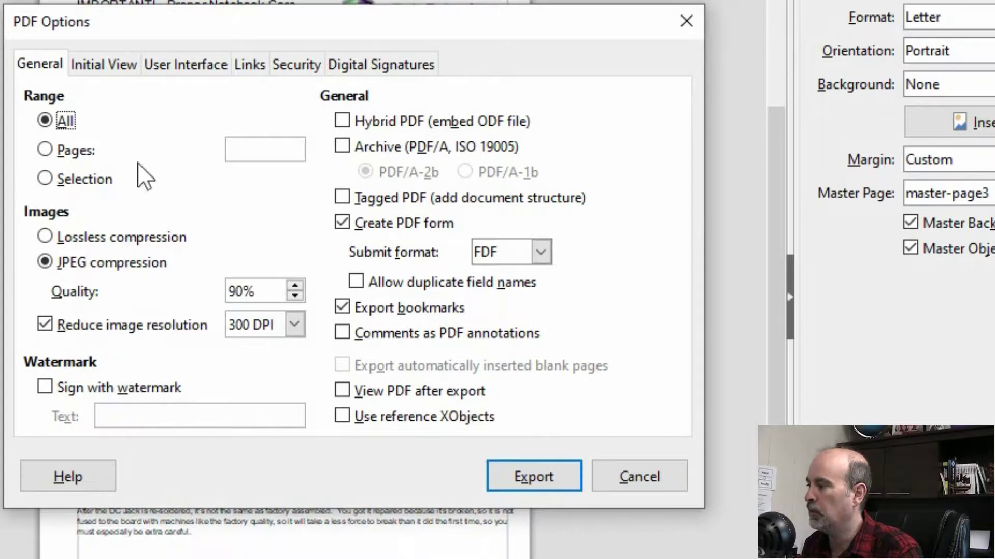
On the Security tab, set and confirm a document open password for the PDF export.
{"action": "left_click", "coordinate": [294, 71]}
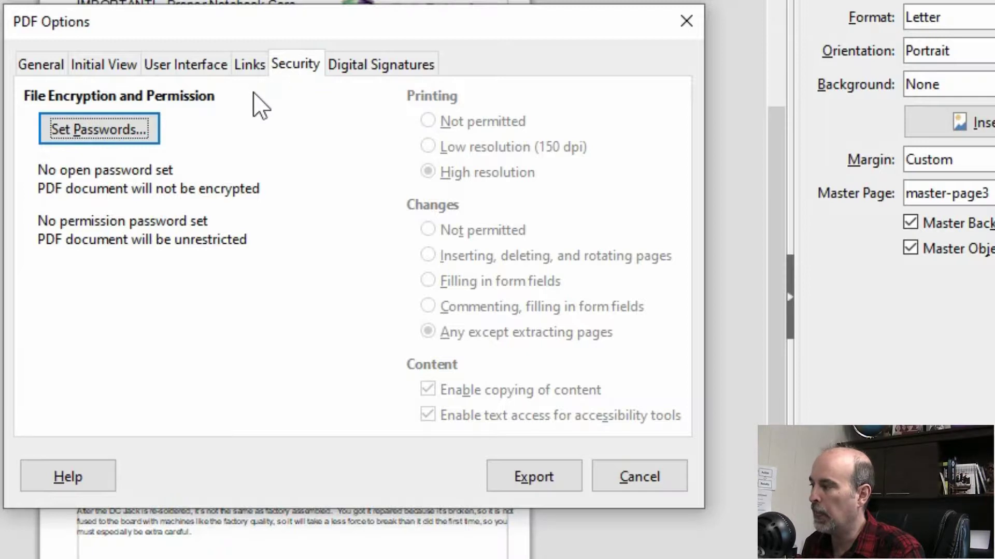
{"action": "left_click", "coordinate": [136, 136]}
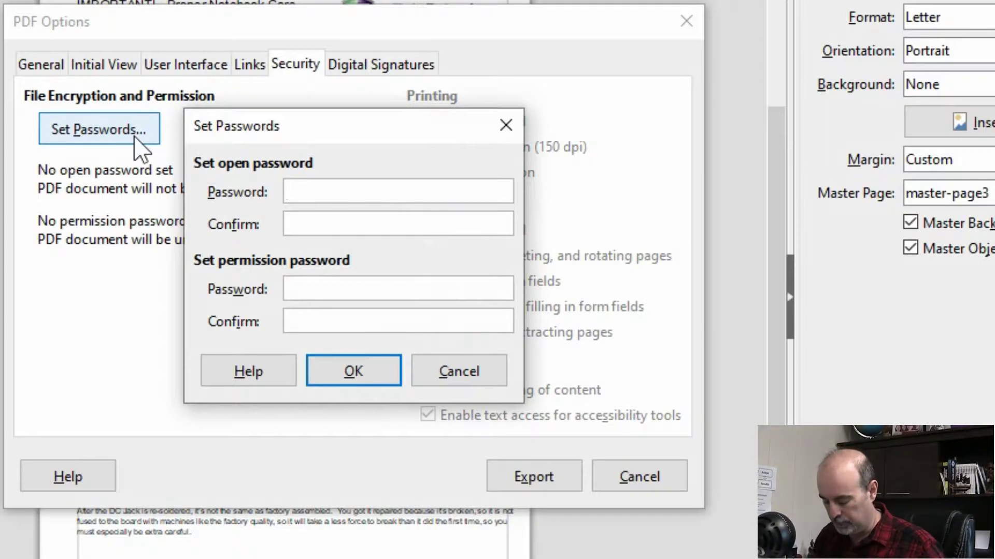
{"action": "type", "text": "•••••••••"}
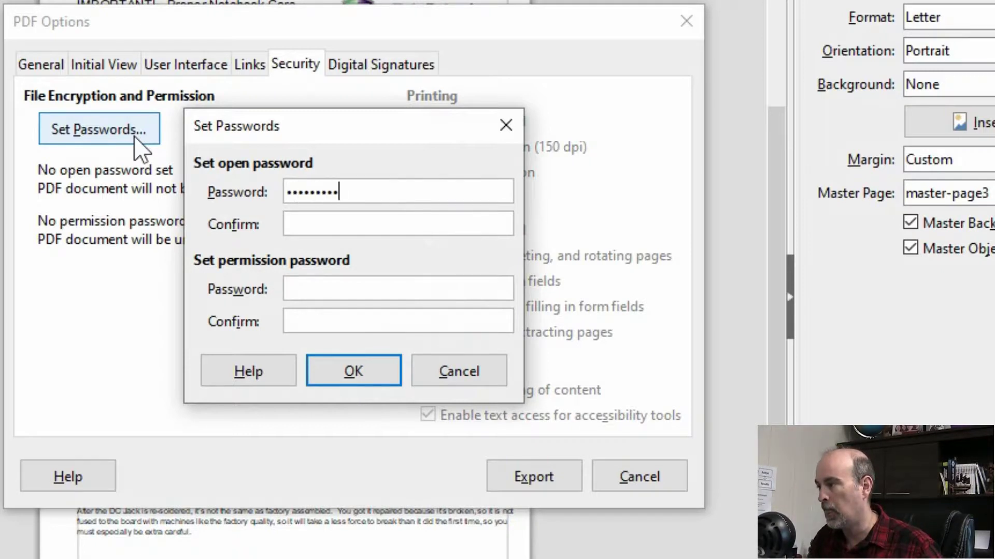
{"action": "key", "text": "Tab"}
{"action": "type", "text": "•••••••••"}
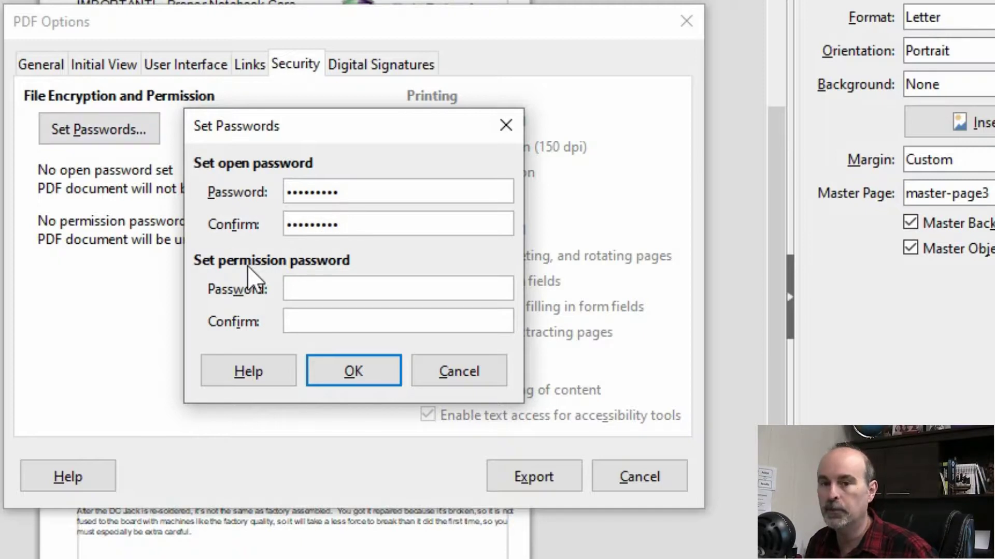
{"action": "left_click", "coordinate": [354, 374]}
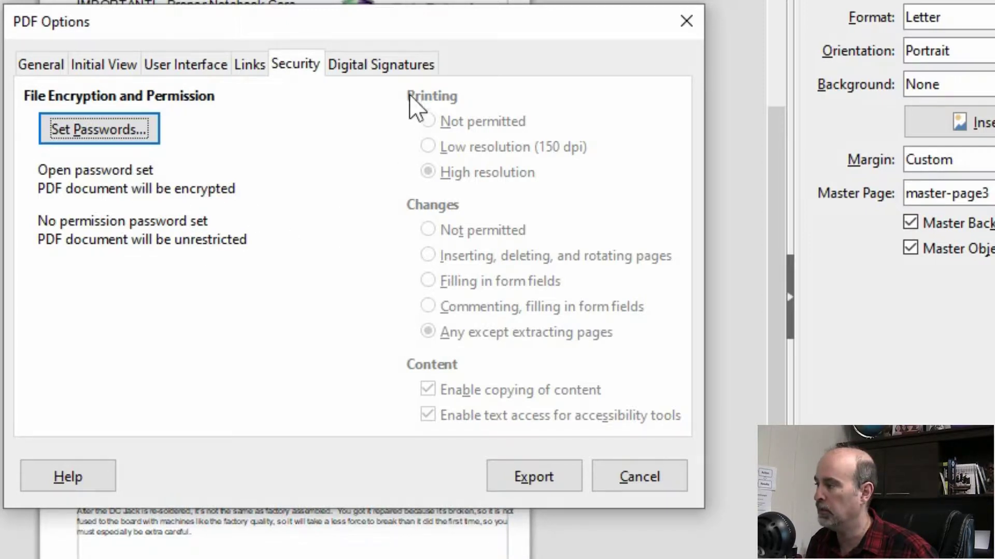
Enter and confirm both the open password and a permission password for the PDF.
{"action": "left_click", "coordinate": [114, 137]}
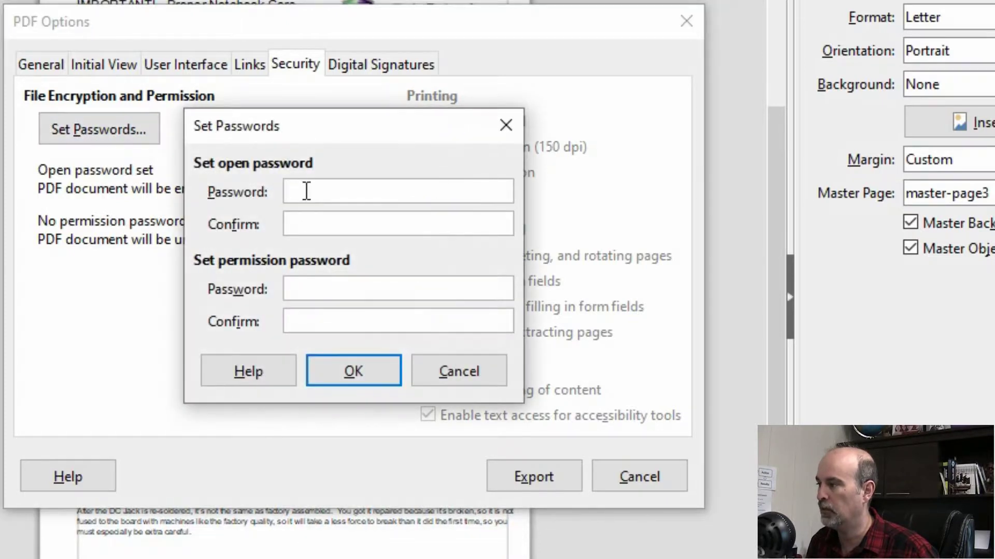
{"action": "type", "text": "•••••••••"}
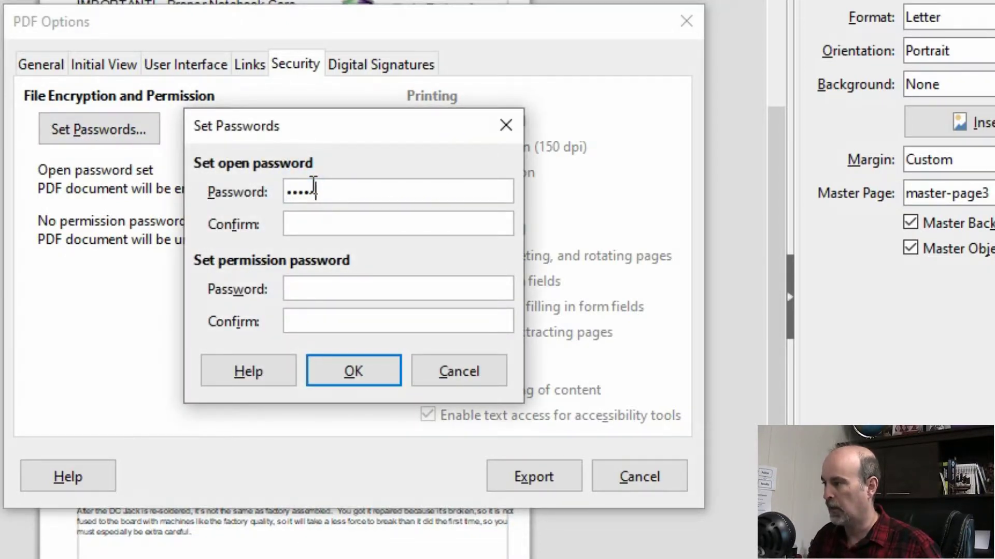
{"action": "key", "text": "Tab"}
{"action": "type", "text": "•••••••••"}
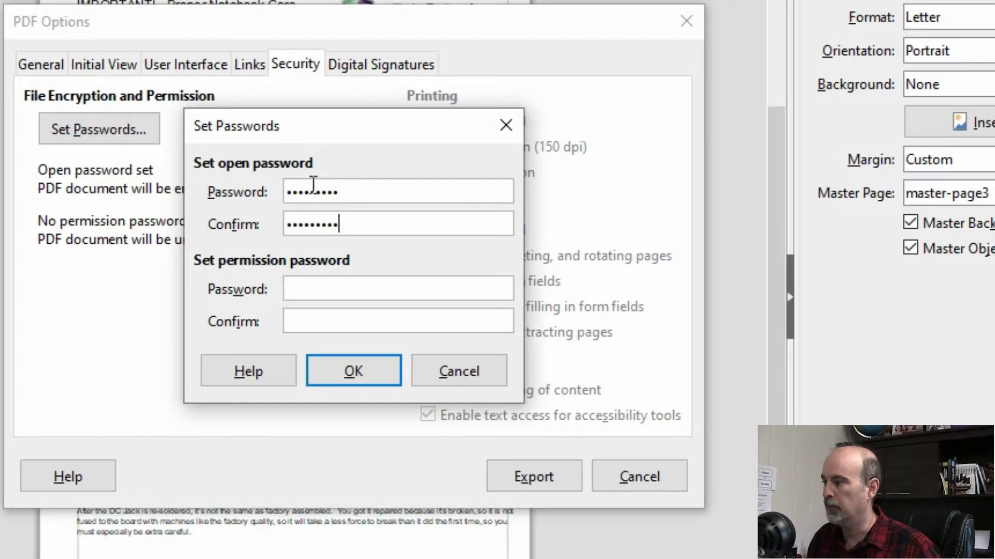
{"action": "key", "text": "Tab"}
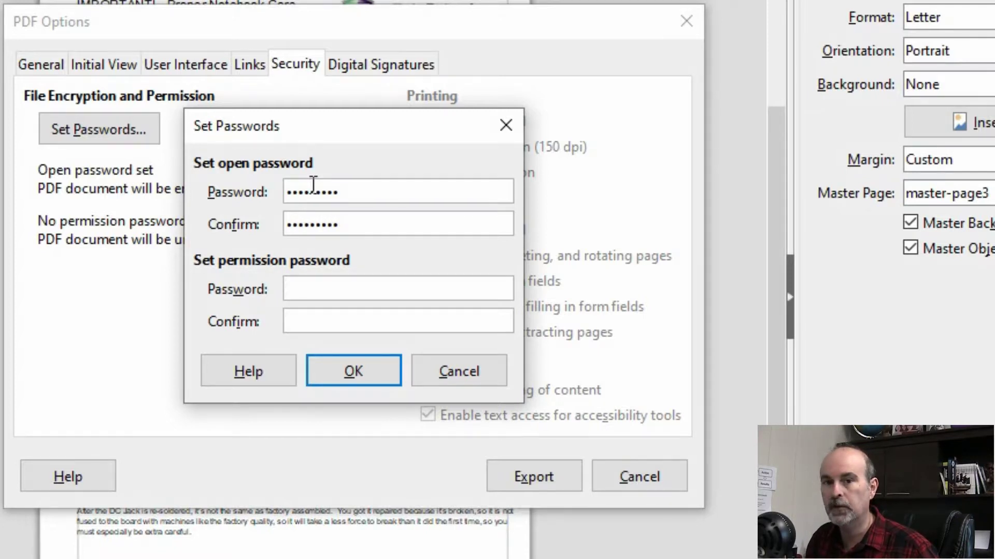
{"action": "type", "text": "•••••••••"}
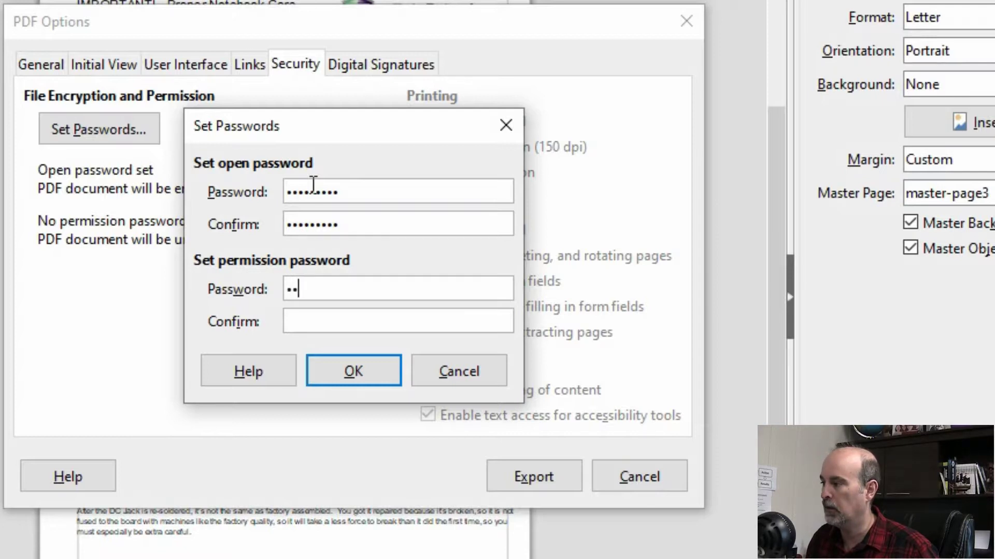
{"action": "key", "text": "Tab"}
{"action": "type", "text": "•••••••••"}
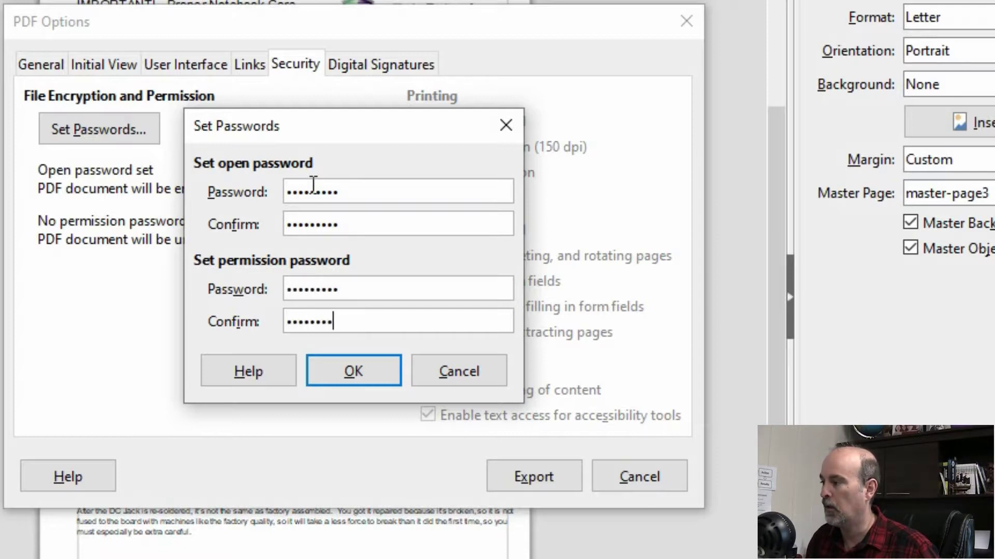
{"action": "left_click", "coordinate": [324, 368]}
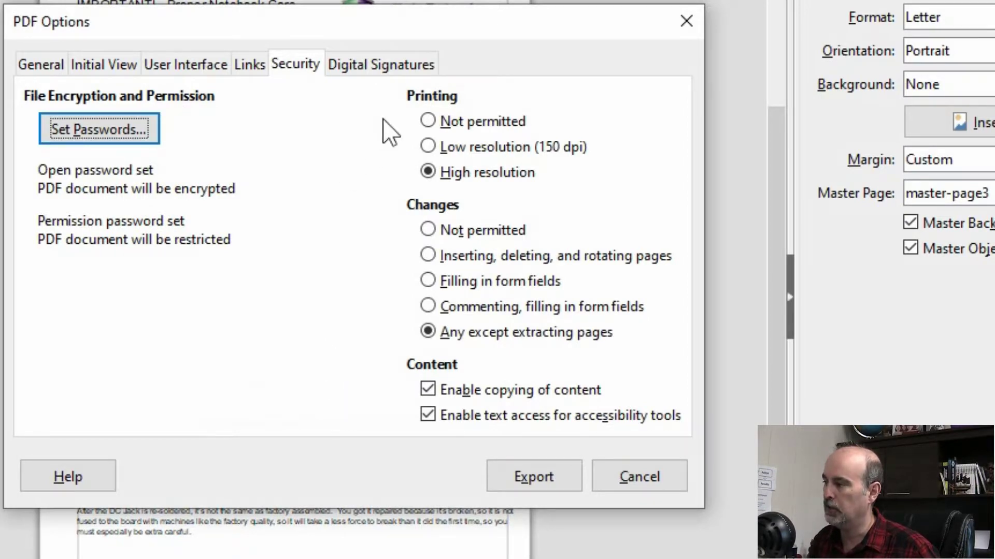
Limit printing to Low resolution (150 dpi) and allow only filling in form fields as changes.
{"action": "left_click", "coordinate": [430, 148]}
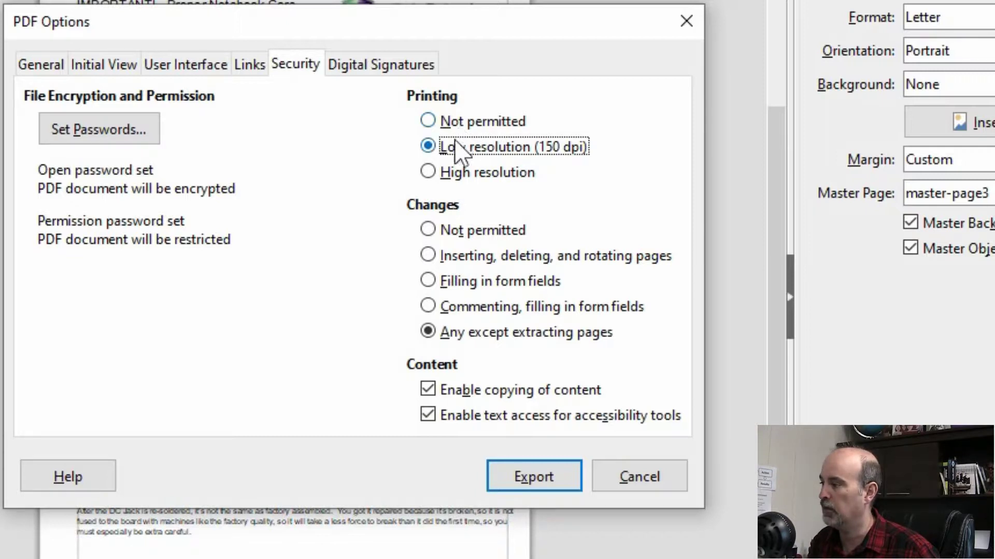
{"action": "left_click", "coordinate": [427, 230]}
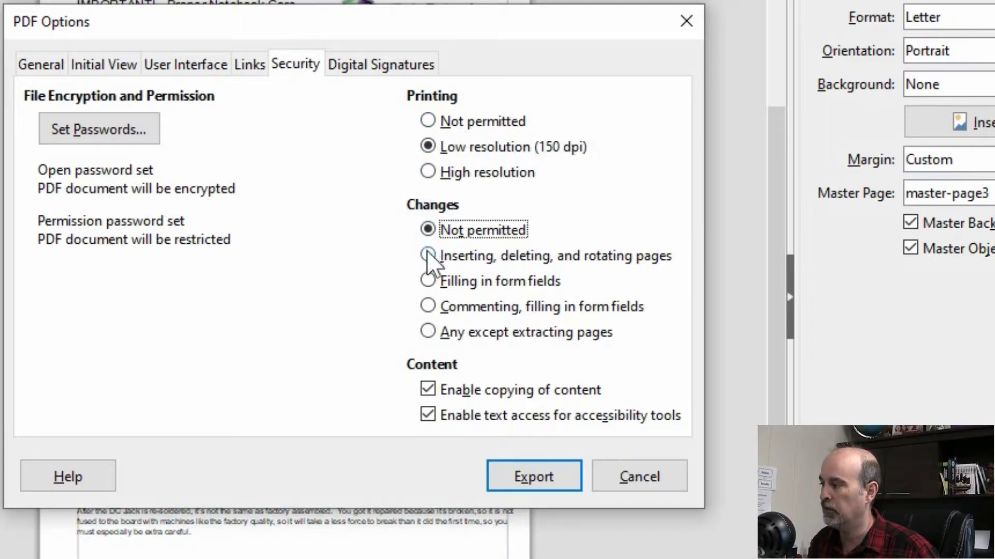
{"action": "left_click", "coordinate": [426, 254]}
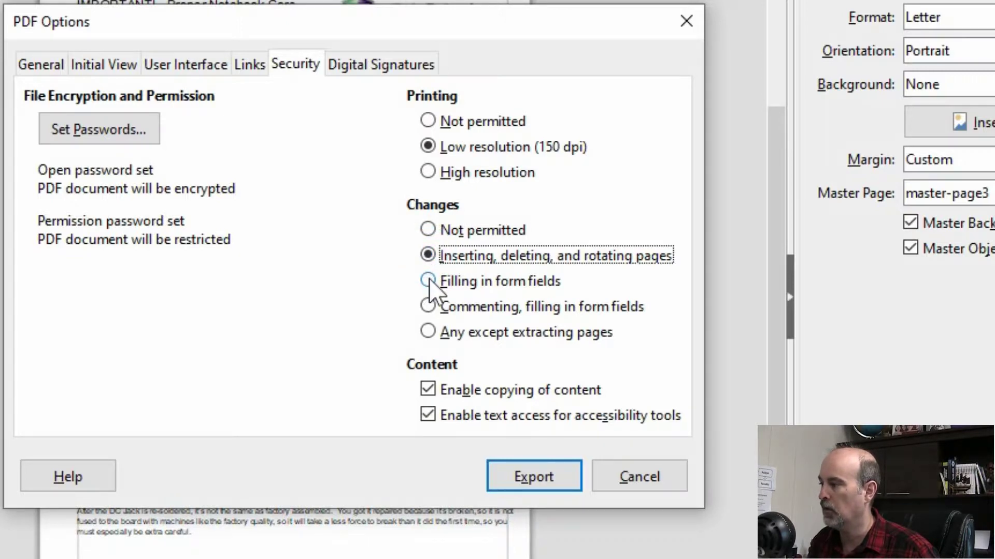
{"action": "left_click", "coordinate": [428, 280]}
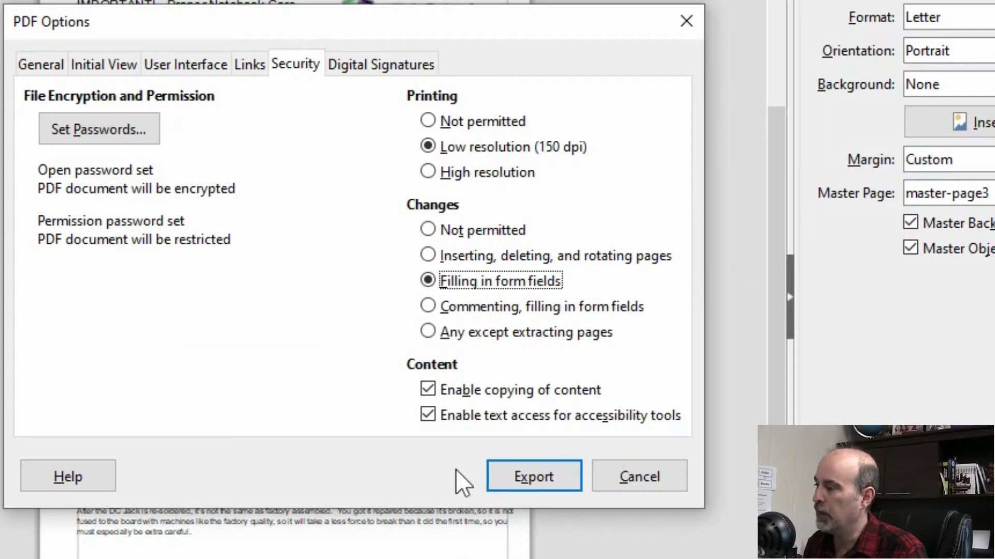
Accept the password-protected PDF options to reach the Export save dialog.
{"action": "left_click", "coordinate": [520, 478]}
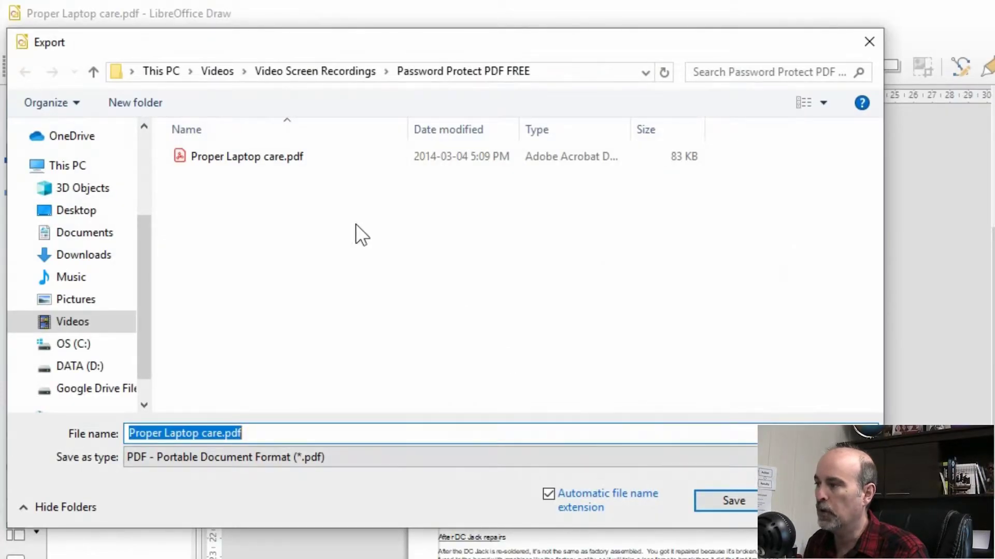
Save the export as Proper Laptop care-ecrypted.pdf in the Password Protect PDF FREE folder.
{"action": "left_click", "coordinate": [221, 433]}
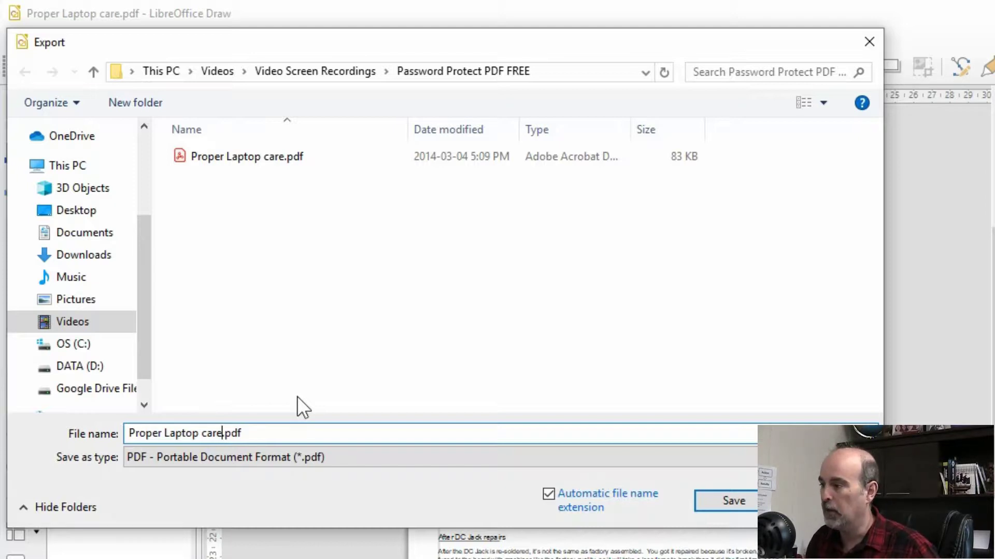
{"action": "type", "text": "-e"}
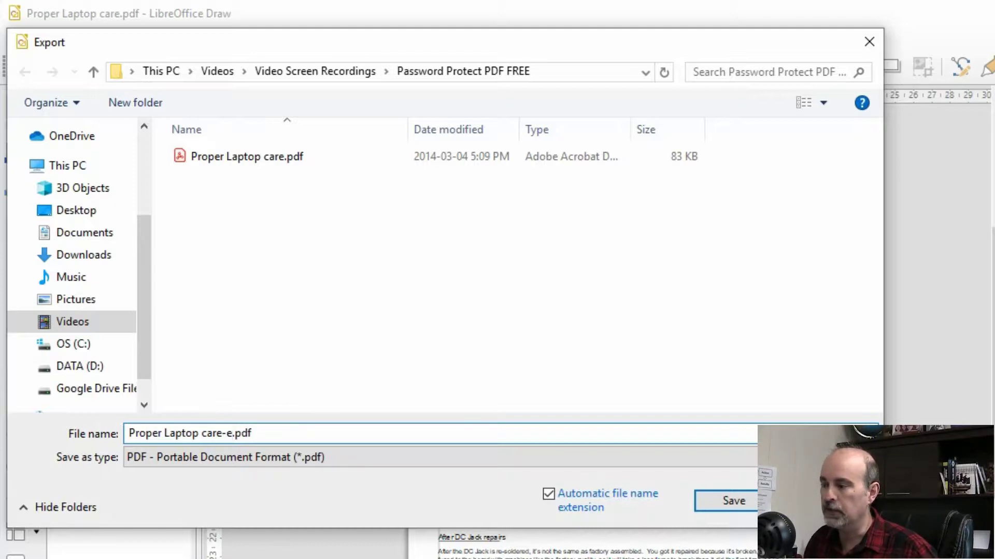
{"action": "type", "text": "crypted"}
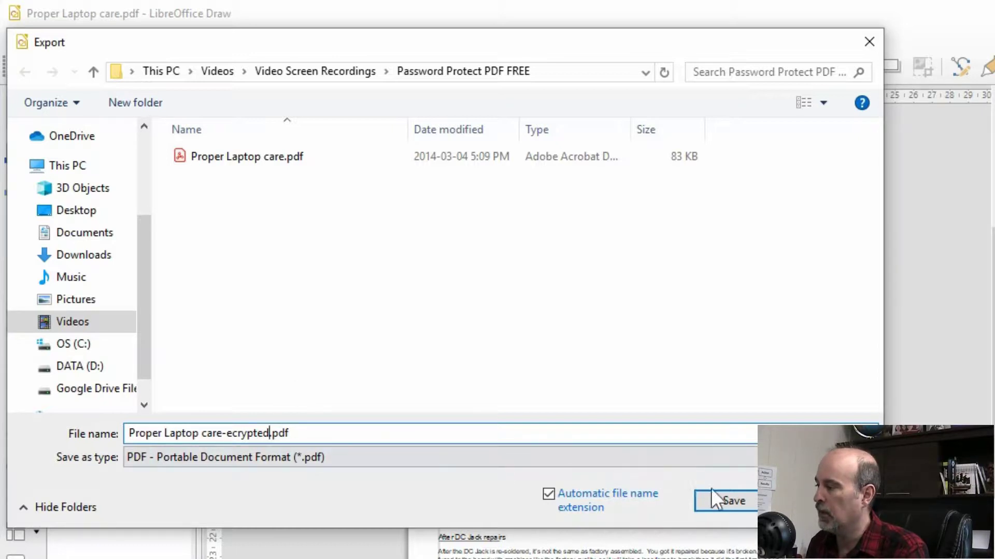
{"action": "left_click", "coordinate": [728, 506]}
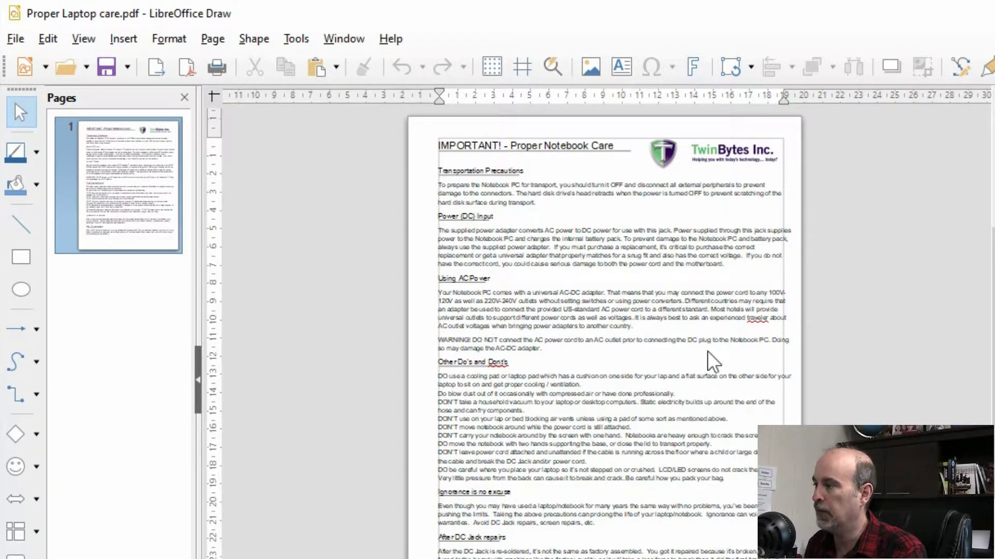
Close Draw and view the original unprotected laptop care PDF in Reader, then close it.
{"action": "key", "text": "alt+F4"}
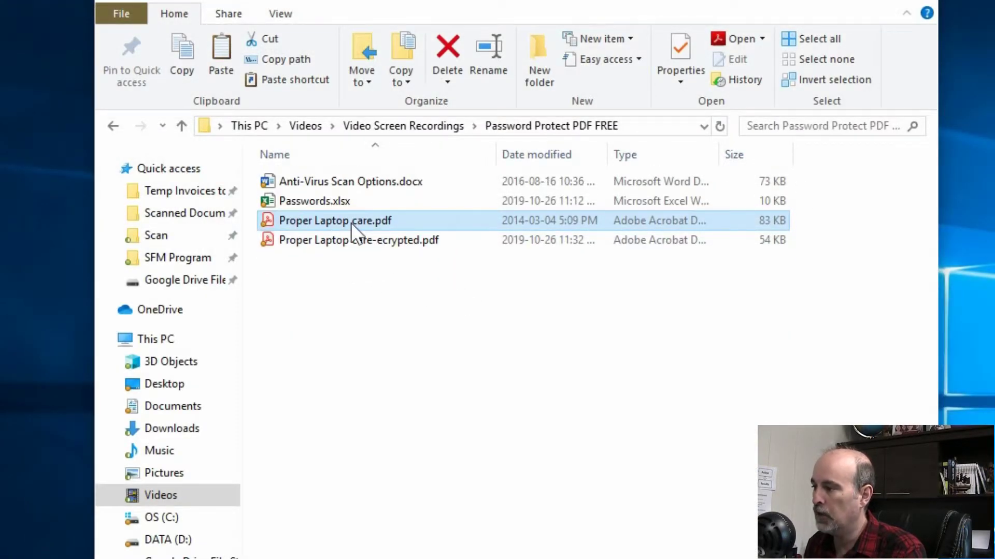
{"action": "left_click", "coordinate": [350, 222]}
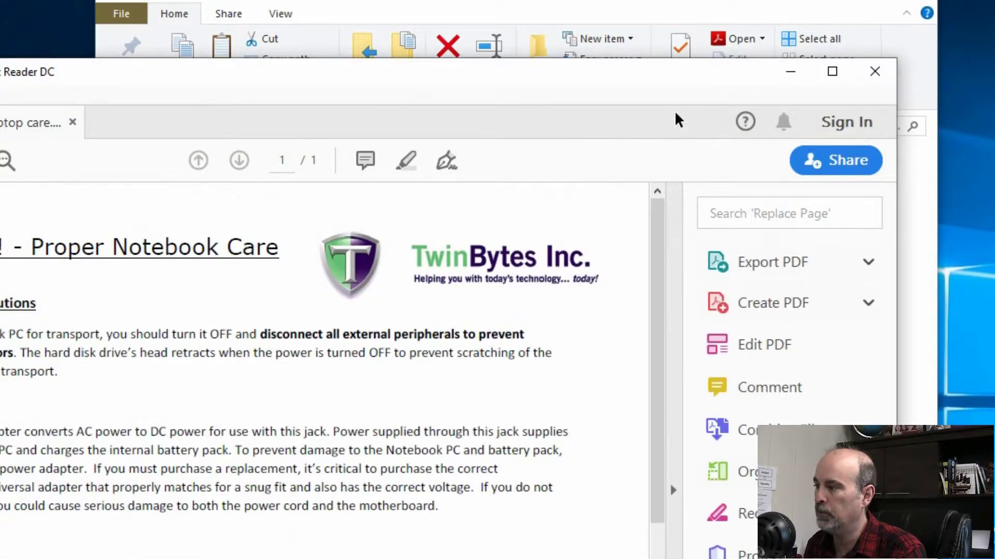
{"action": "left_click", "coordinate": [879, 71]}
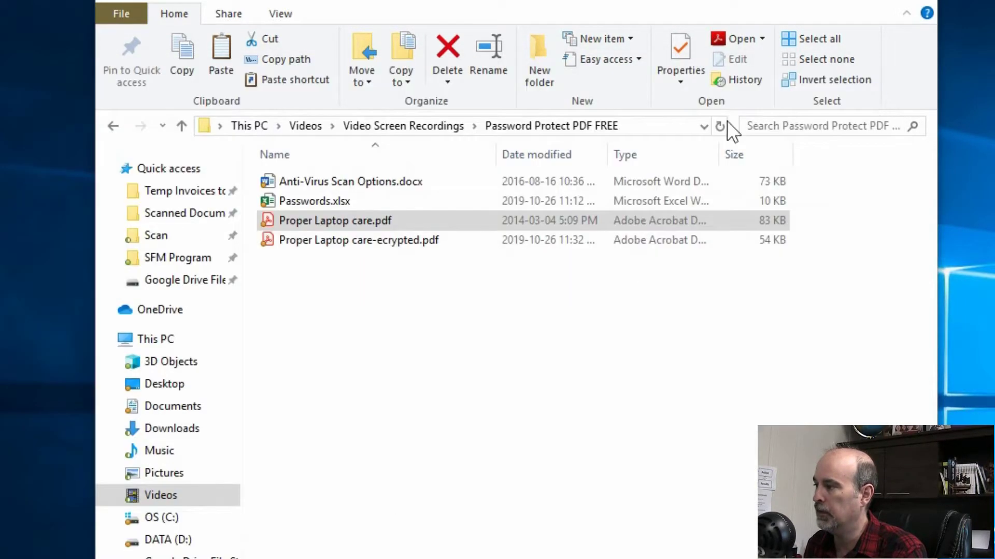
Open Proper Laptop care-ecrypted.pdf in Reader by entering its open password, then close Reader.
{"action": "left_click", "coordinate": [369, 244]}
{"action": "double_click", "coordinate": [368, 244]}
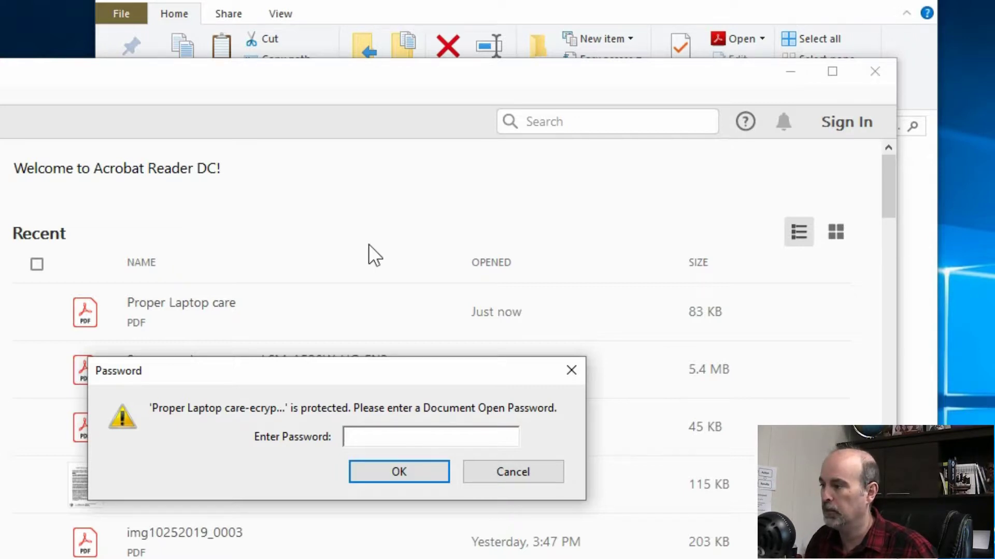
{"action": "type", "text": "*********"}
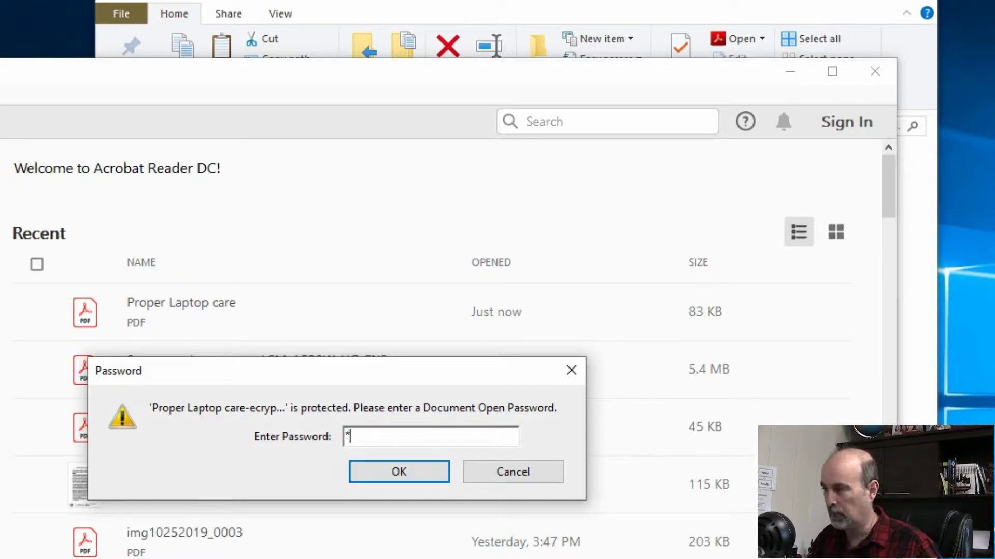
{"action": "key", "text": "Return"}
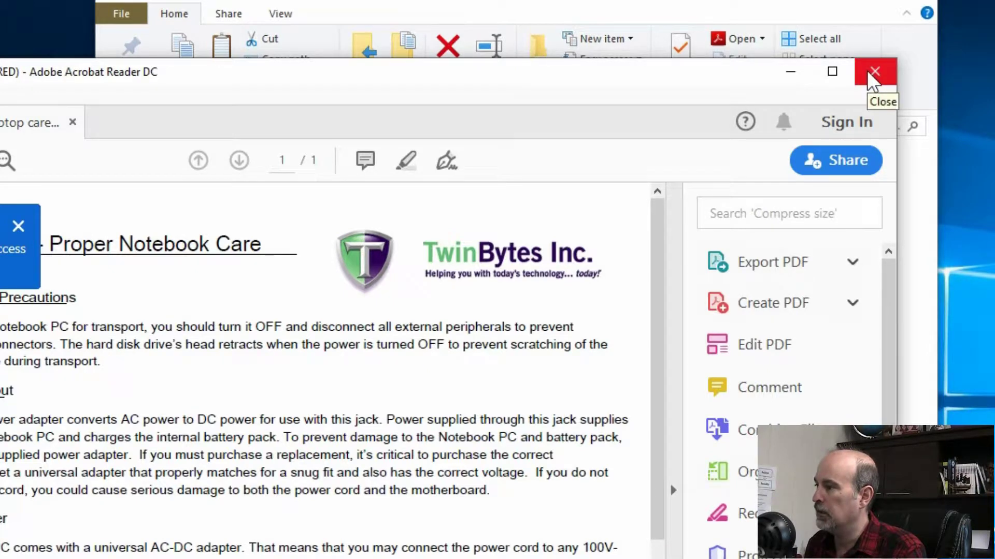
{"action": "left_click", "coordinate": [872, 76]}
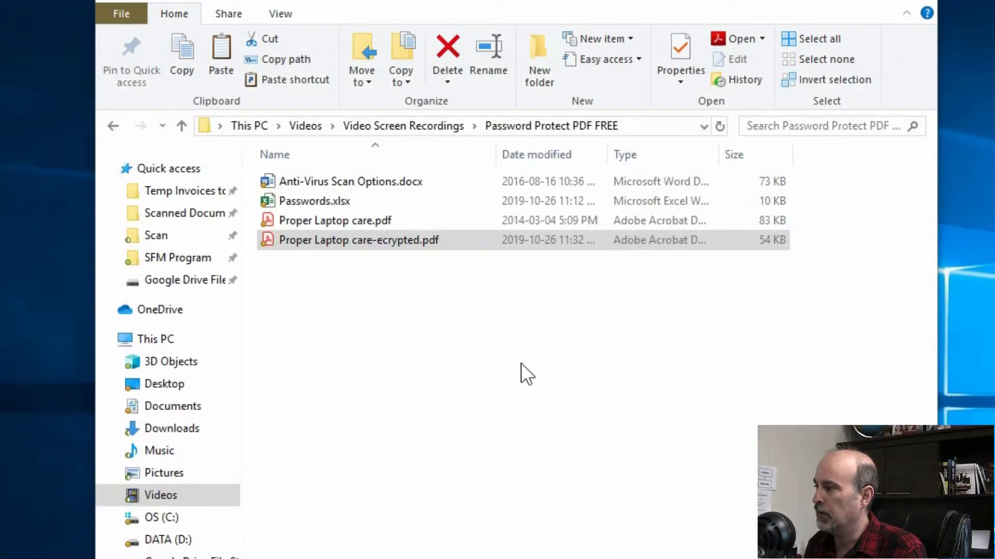
Reopen the encrypted PDF to show the password prompt, cancel it, and close Reader.
{"action": "left_click", "coordinate": [347, 243]}
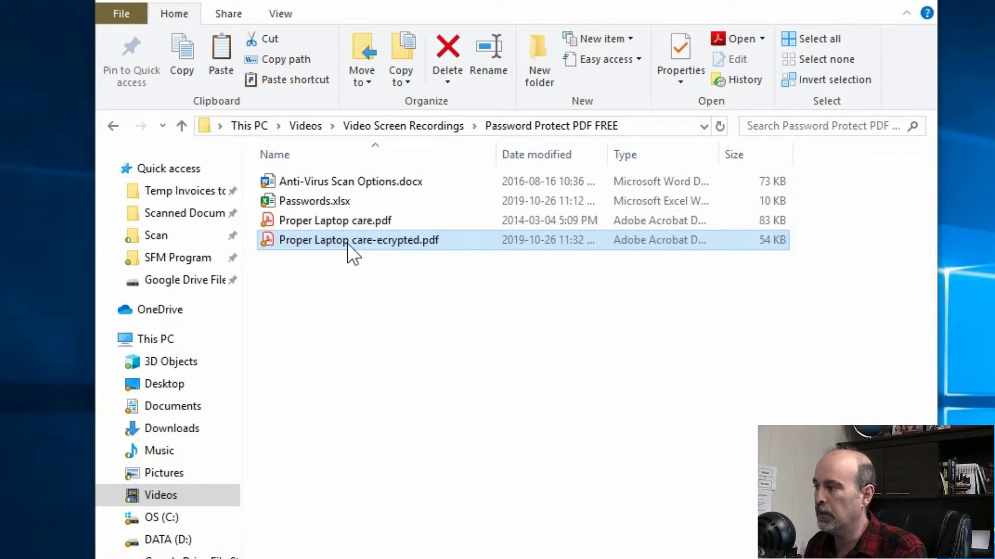
{"action": "double_click", "coordinate": [347, 244]}
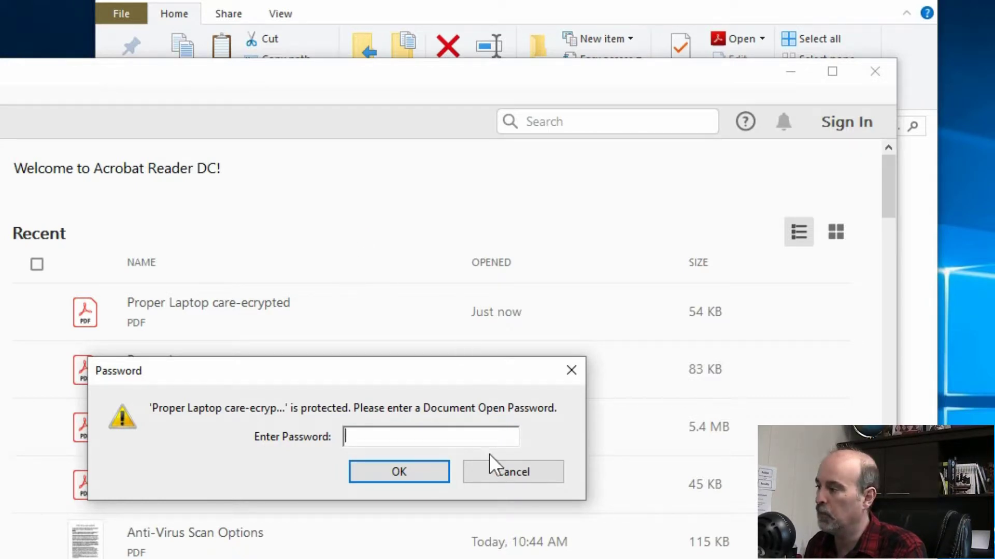
{"action": "left_click", "coordinate": [509, 468]}
{"action": "left_click", "coordinate": [873, 72]}
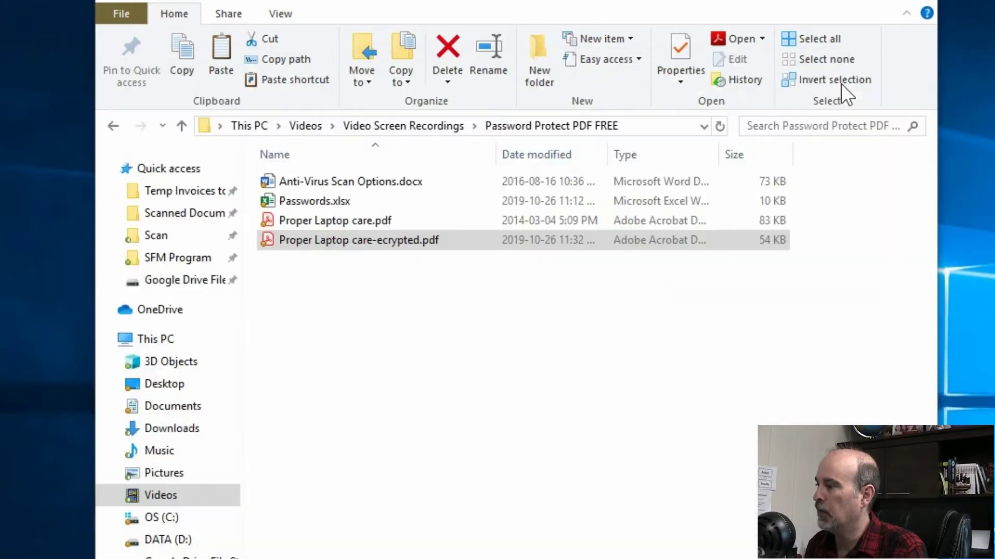
{"action": "double_click", "coordinate": [339, 183]}
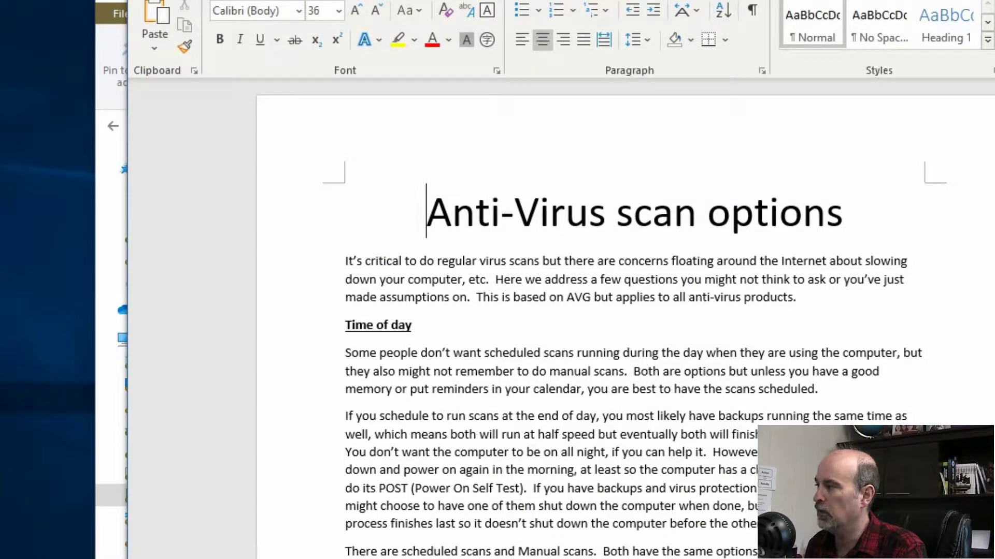
{"action": "key", "text": "alt+F4"}
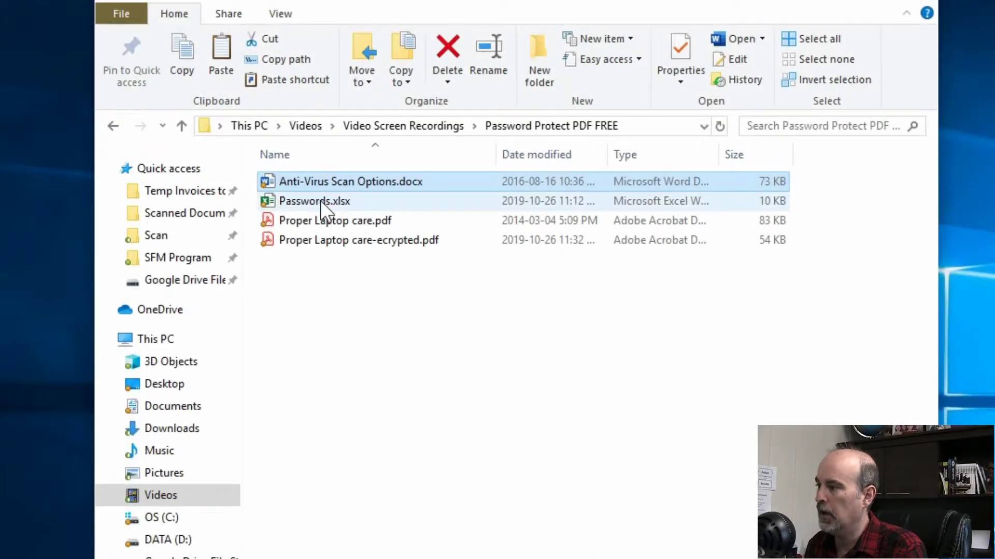
{"action": "left_click", "coordinate": [320, 200]}
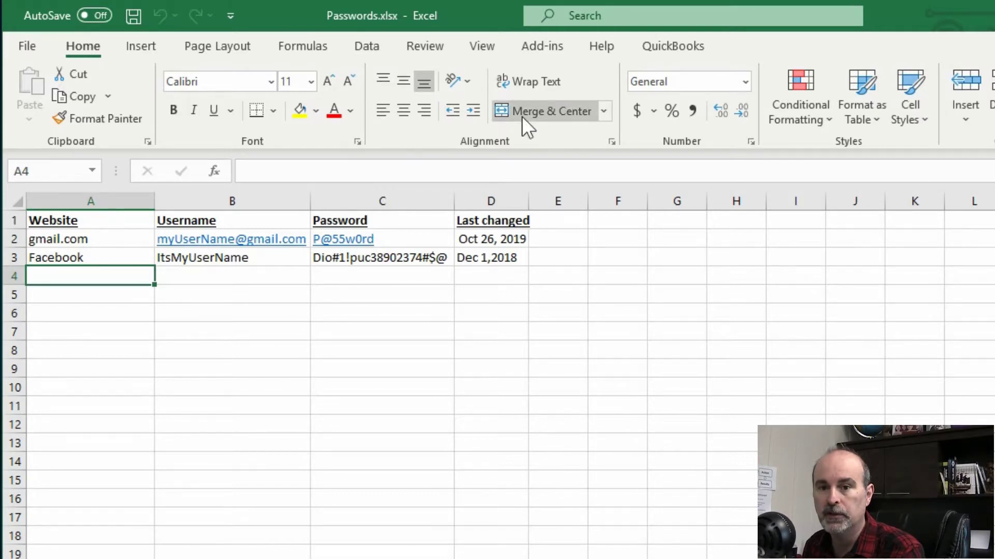
{"action": "key", "text": "alt+F4"}
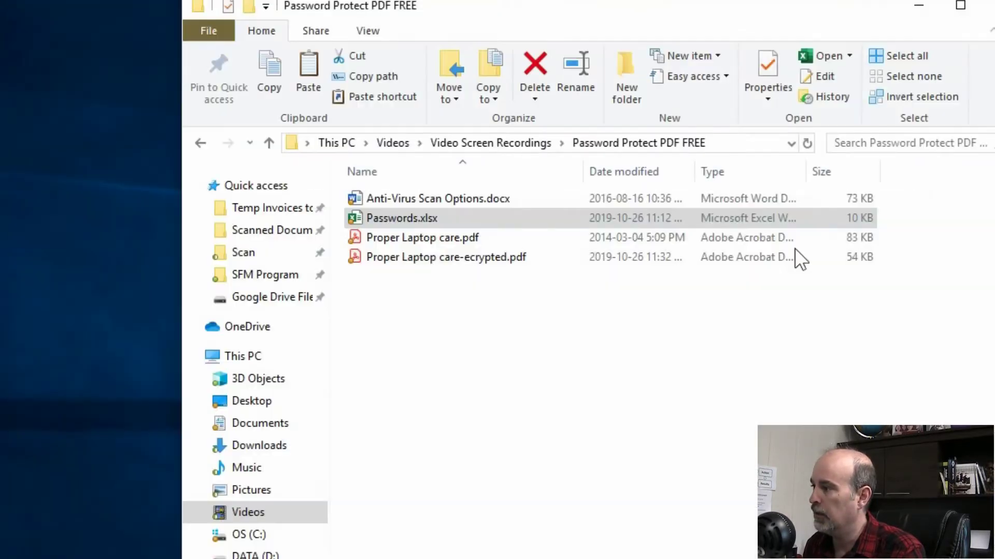
Clear the file selection in the folder while the LibreOffice Start Center comes up.
{"action": "left_click", "coordinate": [413, 346]}
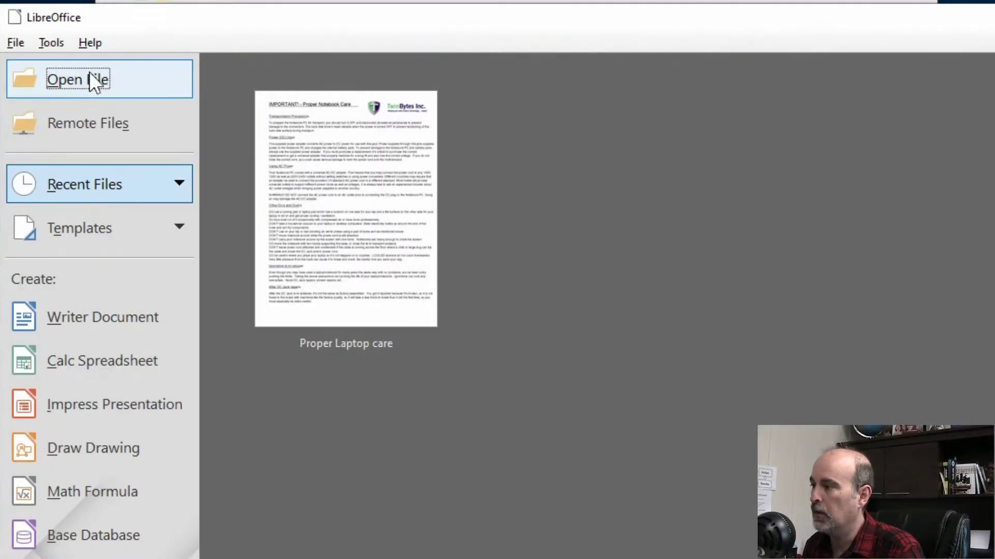
Open Anti-Virus Scan Options.docx from the folder into LibreOffice Writer.
{"action": "left_click", "coordinate": [97, 80]}
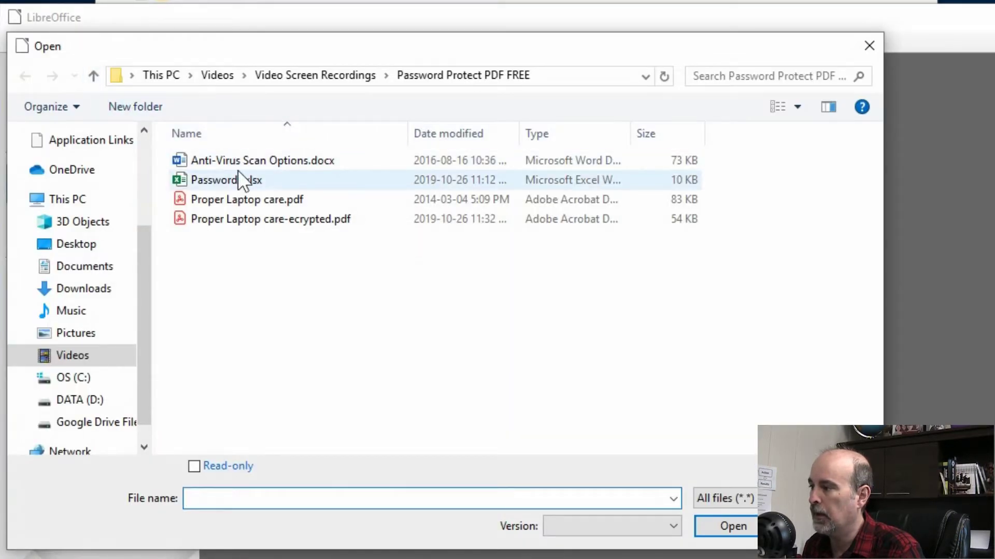
{"action": "left_click", "coordinate": [238, 163]}
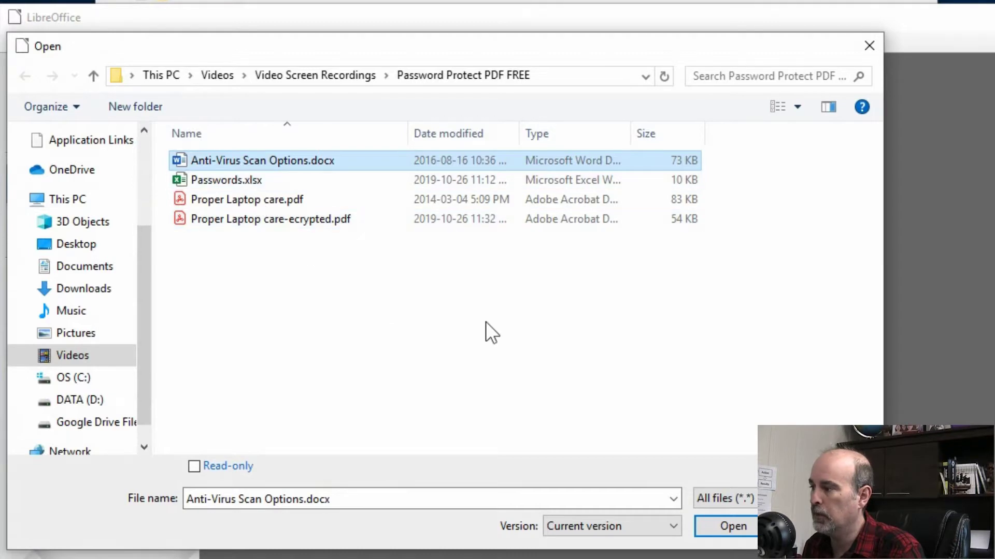
{"action": "left_click", "coordinate": [721, 528]}
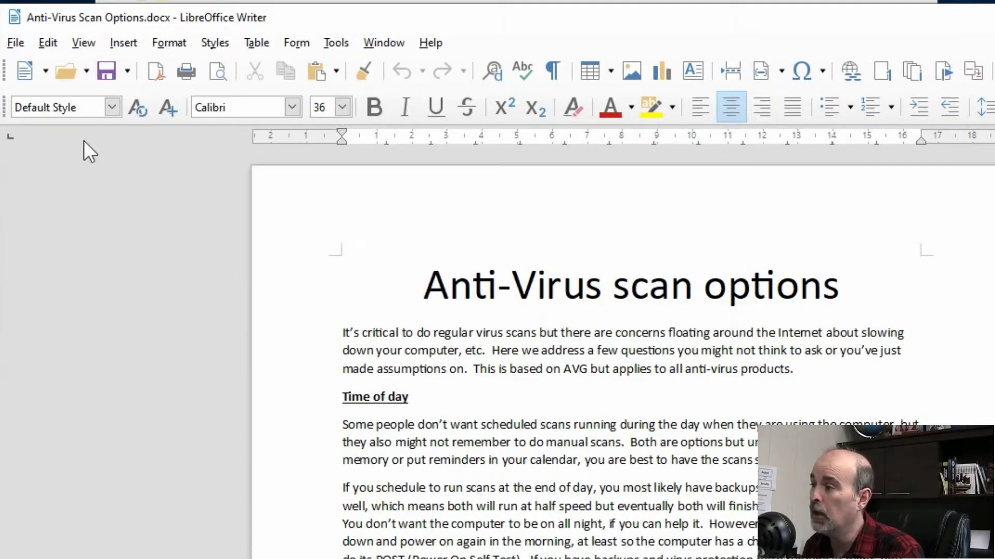
Bring up Save As for Anti-Virus Scan Options.docx from the File menu, in Word format.
{"action": "left_click", "coordinate": [17, 48]}
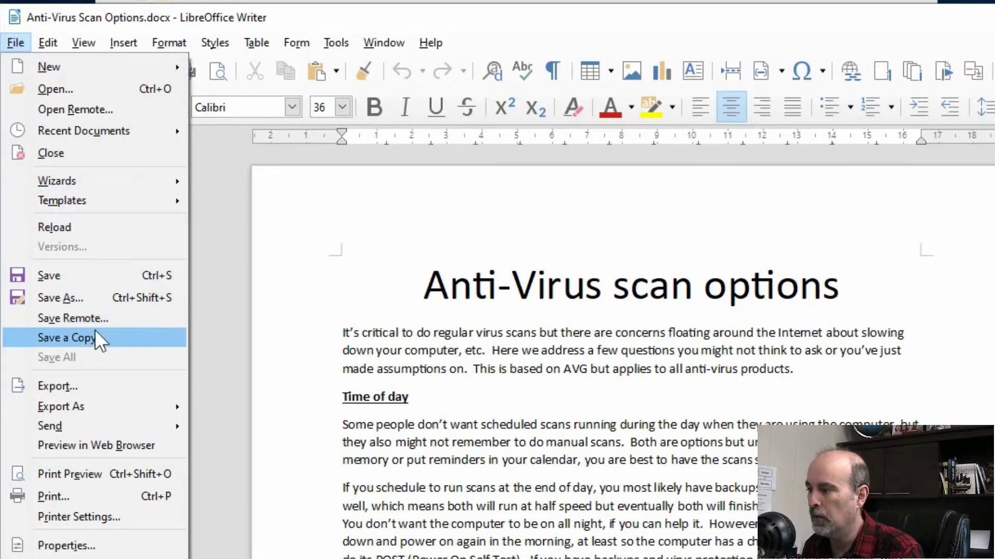
{"action": "mouse_move", "coordinate": [101, 403]}
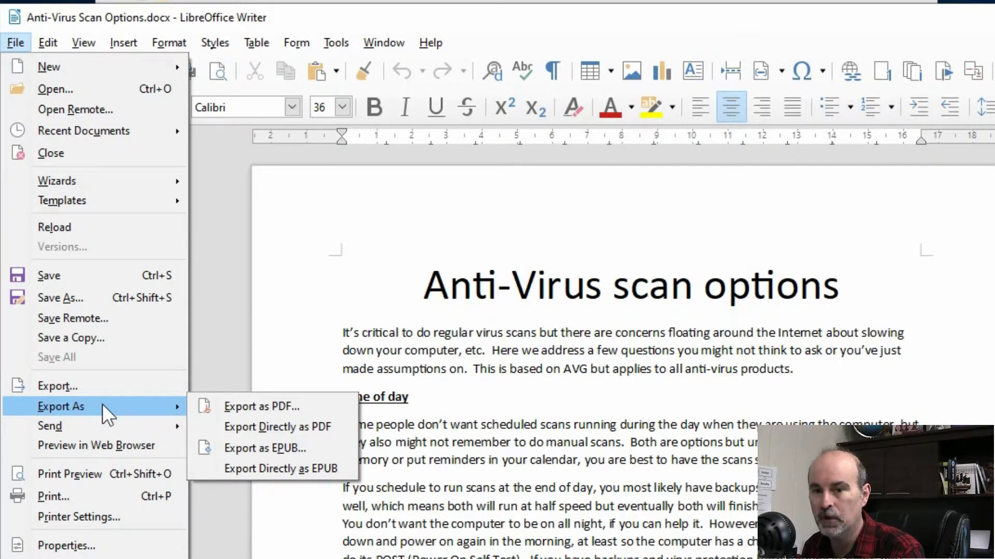
{"action": "left_click", "coordinate": [116, 300]}
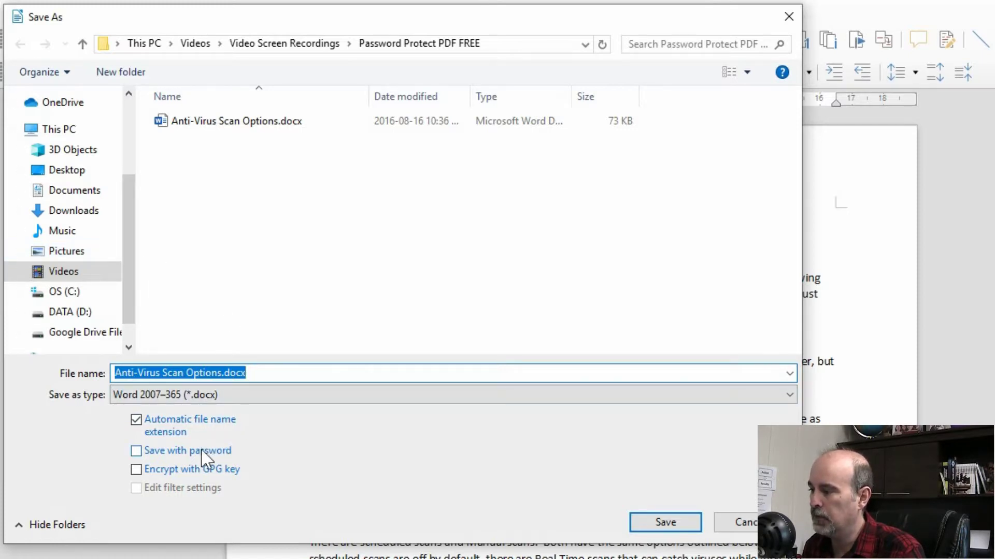
Turn on Save with password and save the copy as Anti-Virus Scan Options-encrypted.docx.
{"action": "left_click", "coordinate": [167, 452]}
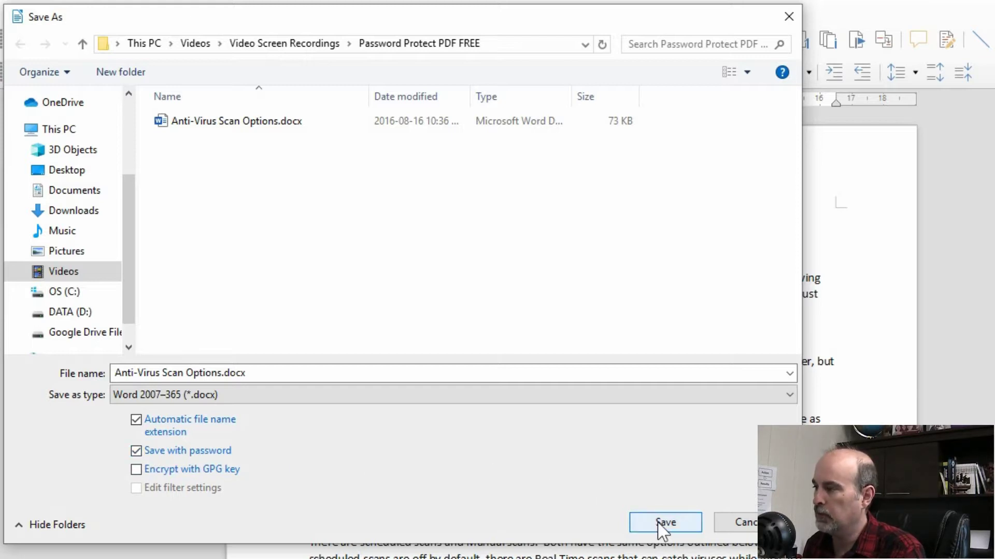
{"action": "left_click", "coordinate": [223, 373]}
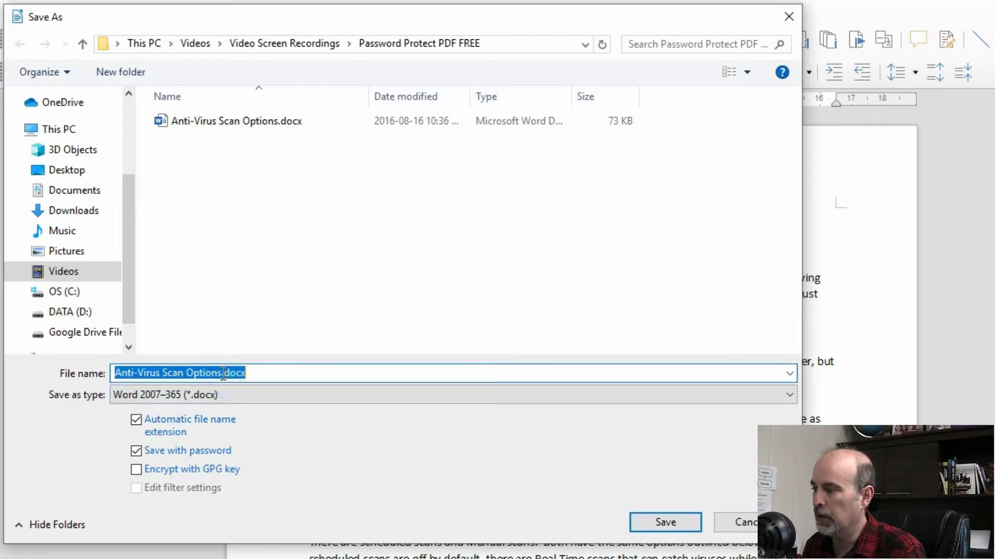
{"action": "left_click", "coordinate": [221, 373]}
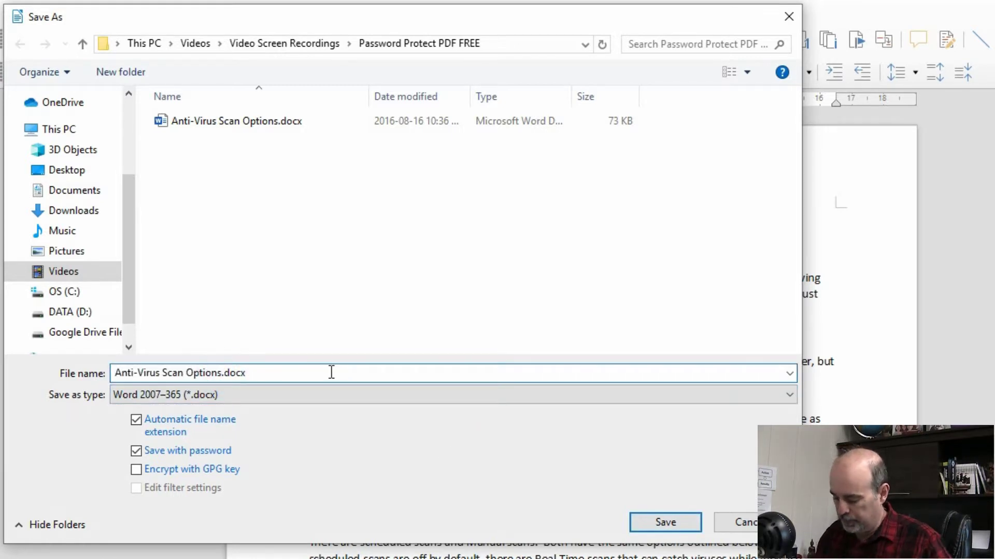
{"action": "type", "text": "-encrypted"}
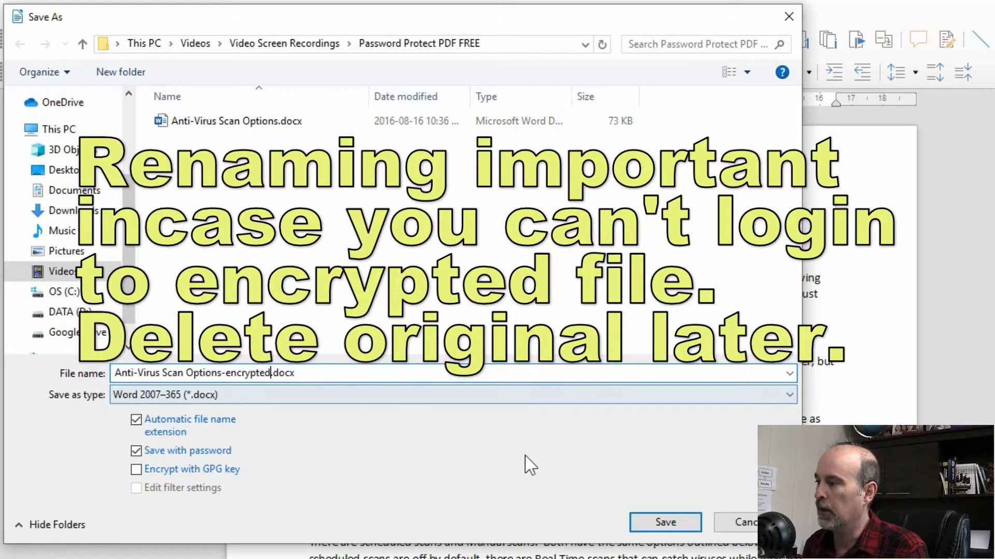
{"action": "left_click", "coordinate": [658, 524]}
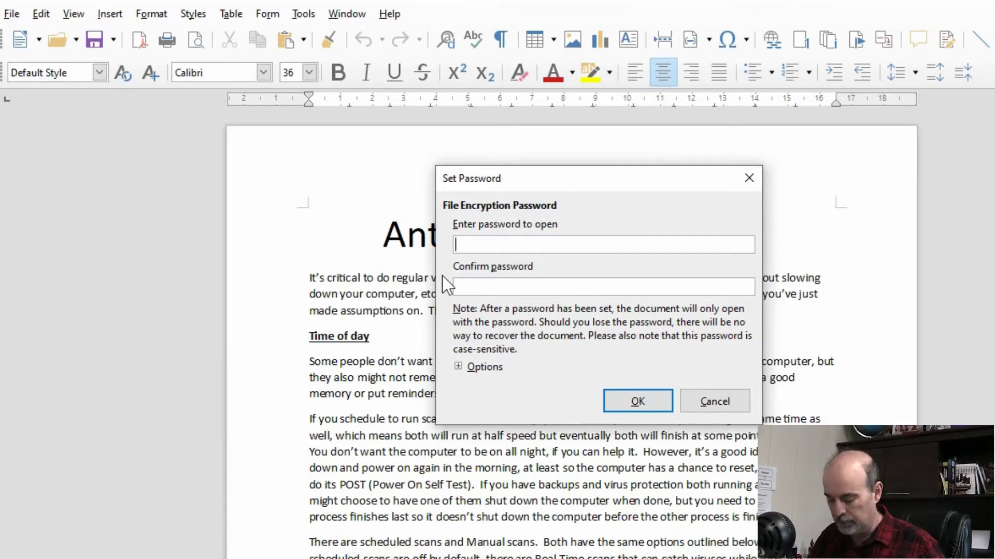
Enter and confirm the encryption password, then expand the file-sharing Options.
{"action": "type", "text": "*********"}
{"action": "key", "text": "Tab"}
{"action": "type", "text": "******"}
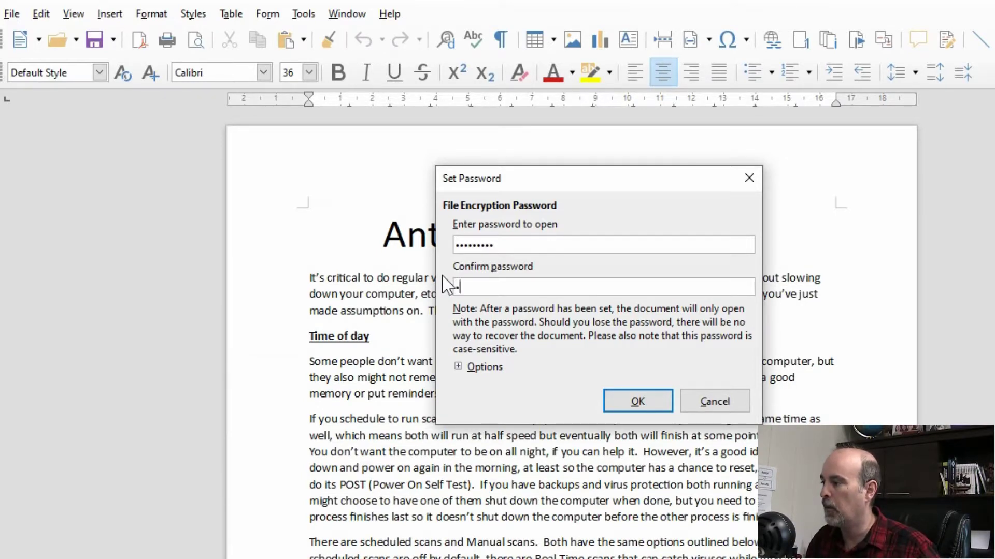
{"action": "type", "text": "***"}
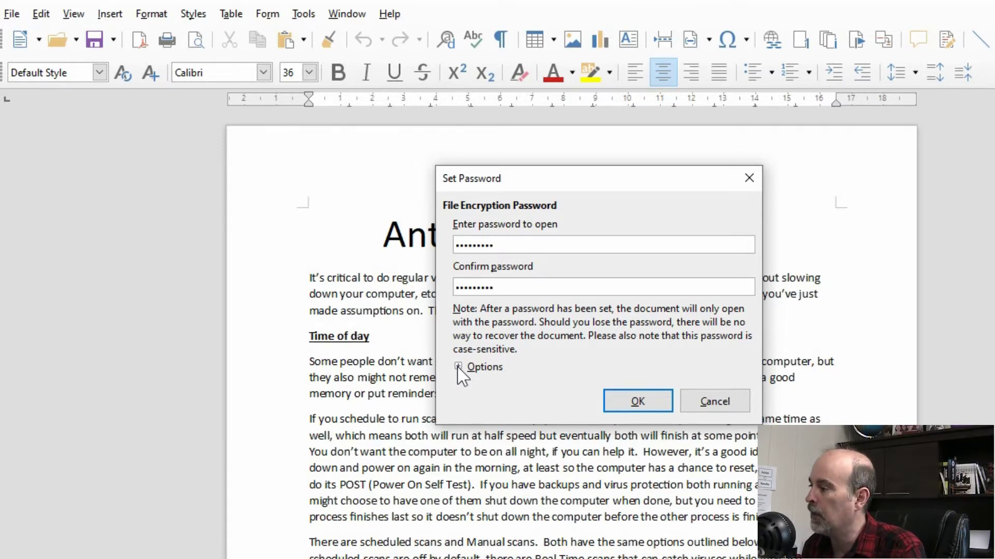
{"action": "left_click", "coordinate": [457, 367]}
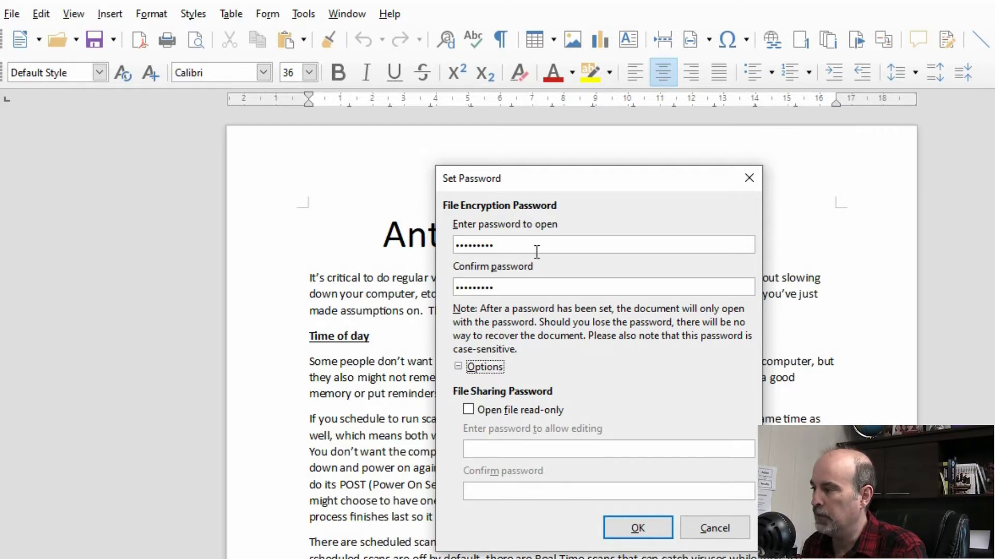
Apply the password, keep Word 2007–365 format, then open the original docx in Word.
{"action": "left_click", "coordinate": [631, 531]}
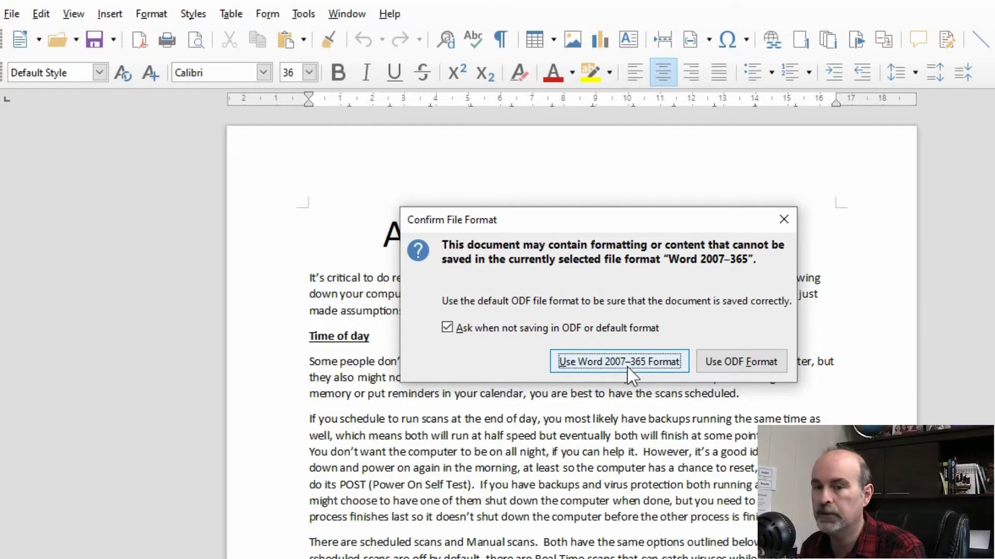
{"action": "left_click", "coordinate": [627, 366]}
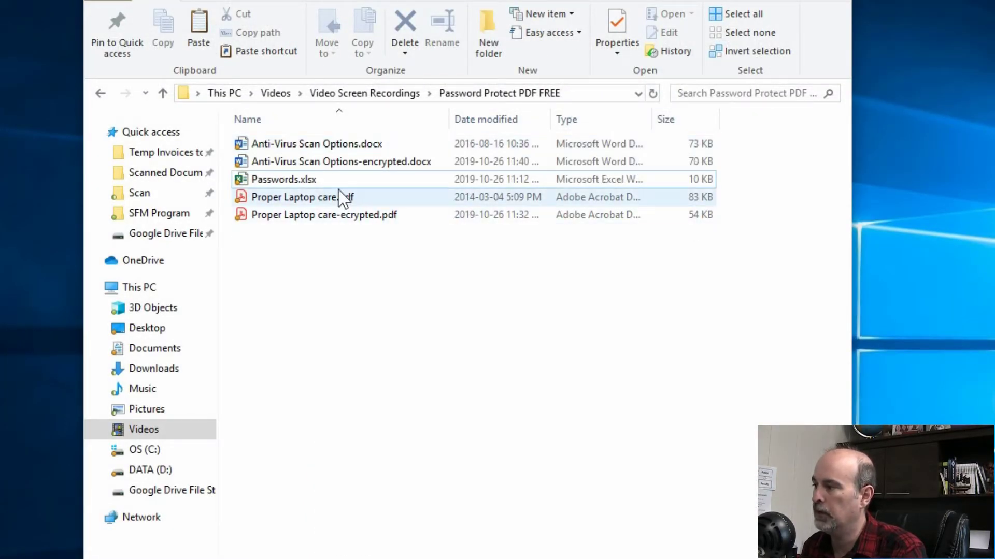
{"action": "left_click", "coordinate": [357, 148]}
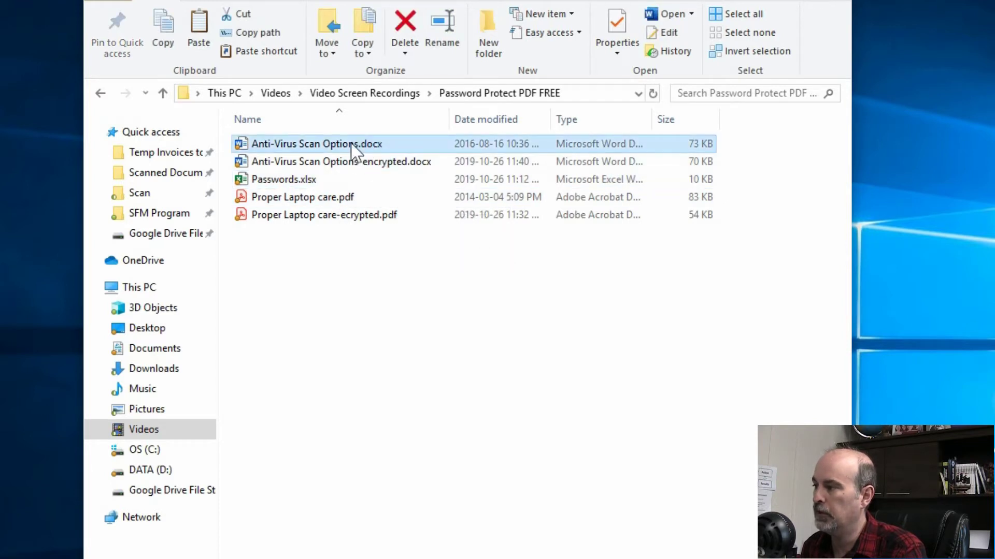
{"action": "left_click", "coordinate": [351, 146]}
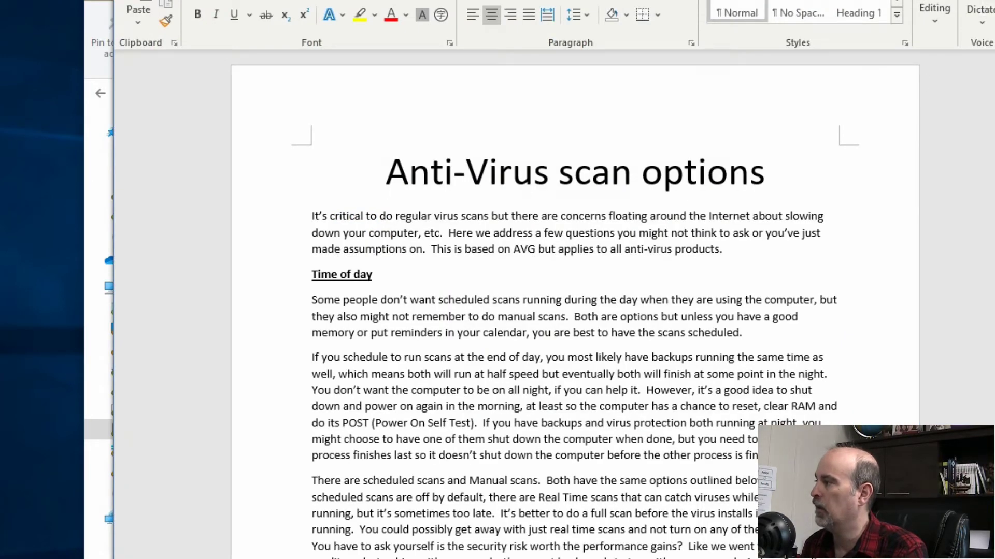
Close the original and confirm the encrypted copy rejects a wrong password.
{"action": "key", "text": "alt+F4"}
{"action": "double_click", "coordinate": [331, 162]}
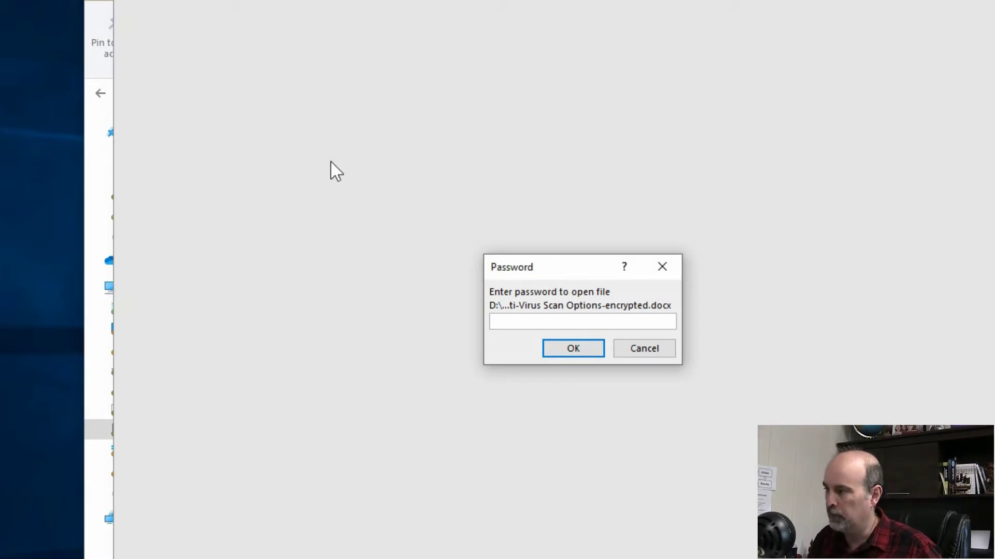
{"action": "type", "text": "abc"}
{"action": "key", "text": "Return"}
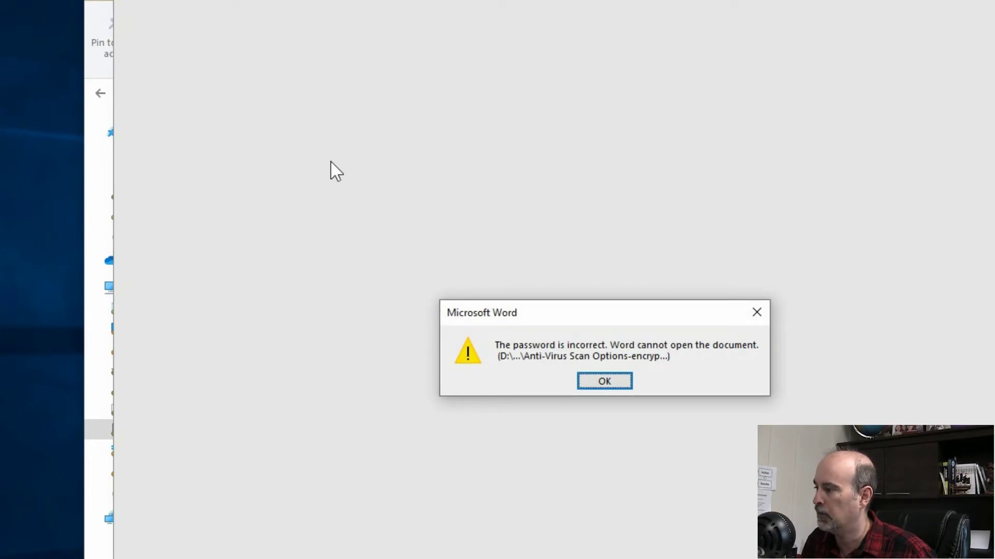
{"action": "key", "text": "Return"}
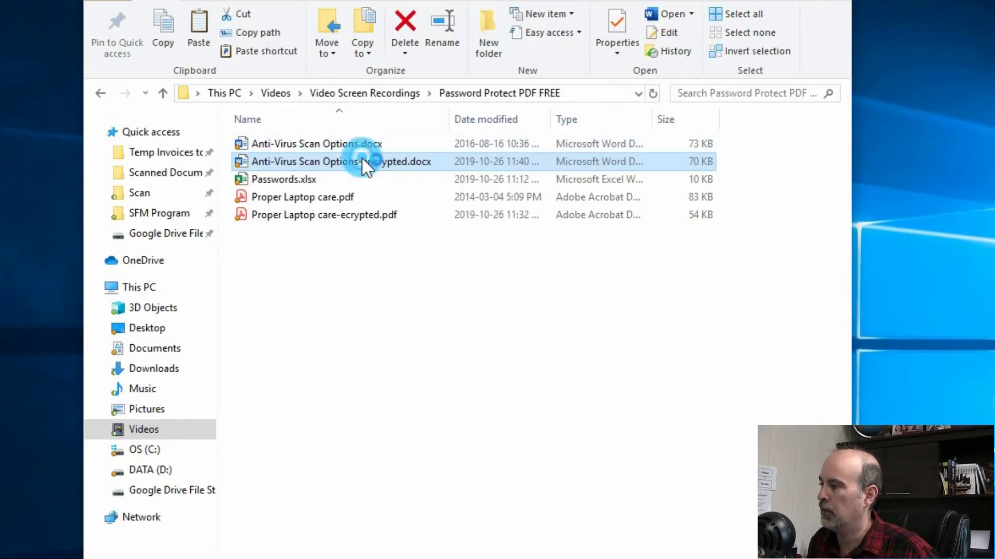
Reopen the encrypted docx with the correct password, then close Word.
{"action": "double_click", "coordinate": [362, 160]}
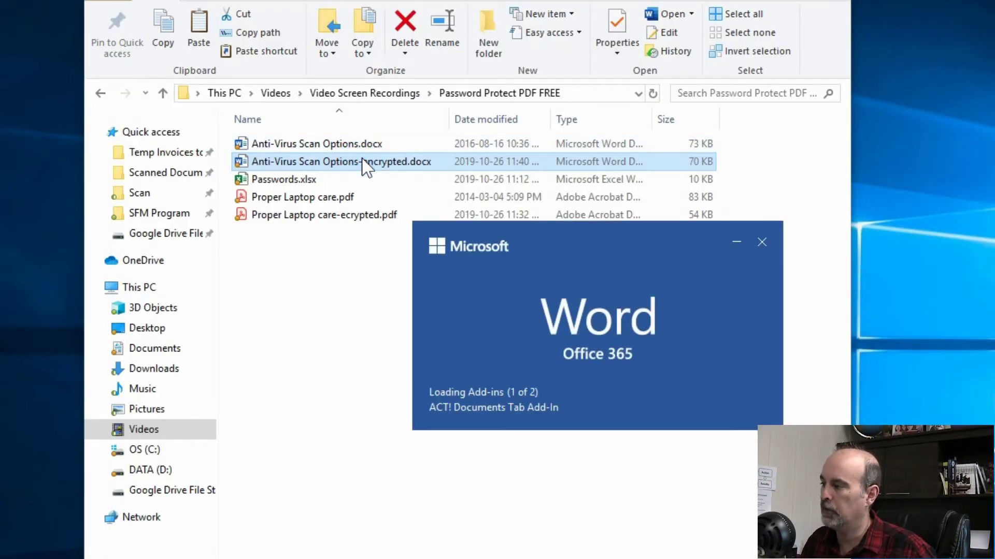
{"action": "type", "text": "password1"}
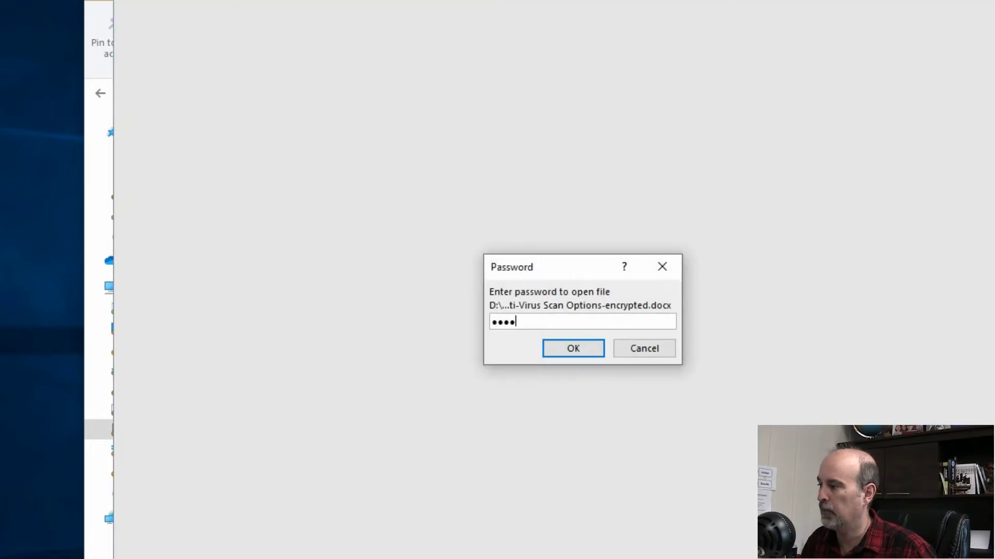
{"action": "key", "text": "Return"}
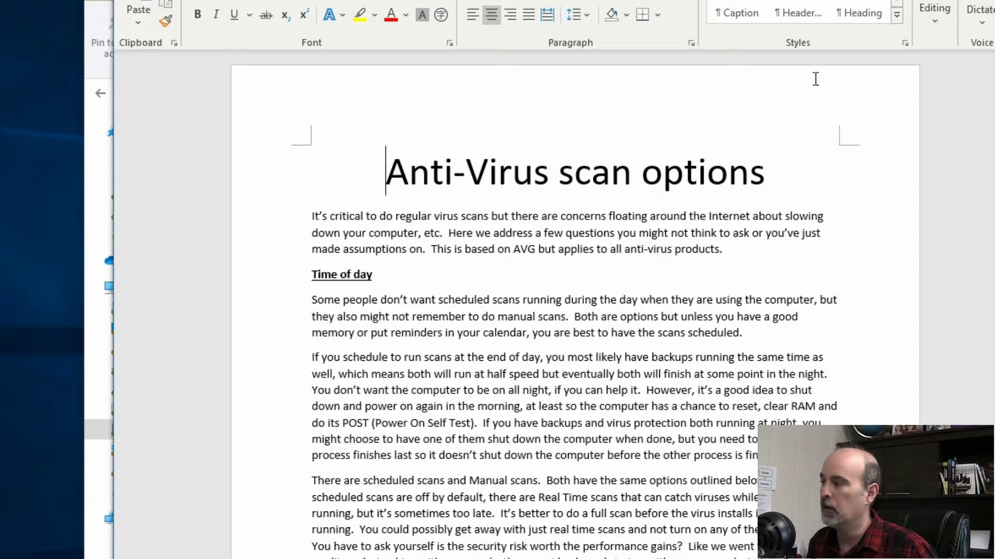
{"action": "key", "text": "alt+F4"}
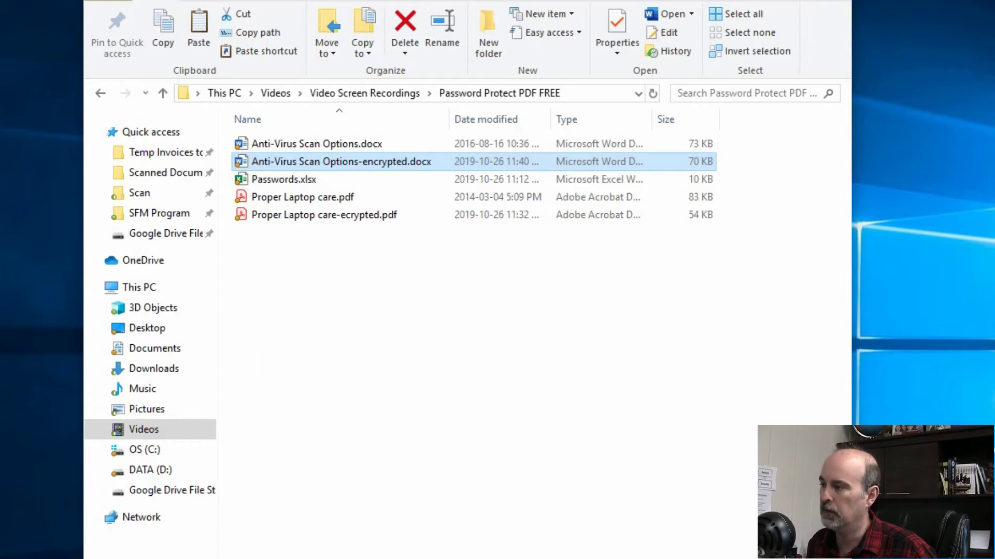
Launch LibreOffice and open Passwords.xlsx from the Password Protect PDF FREE folder.
{"action": "key", "text": "super"}
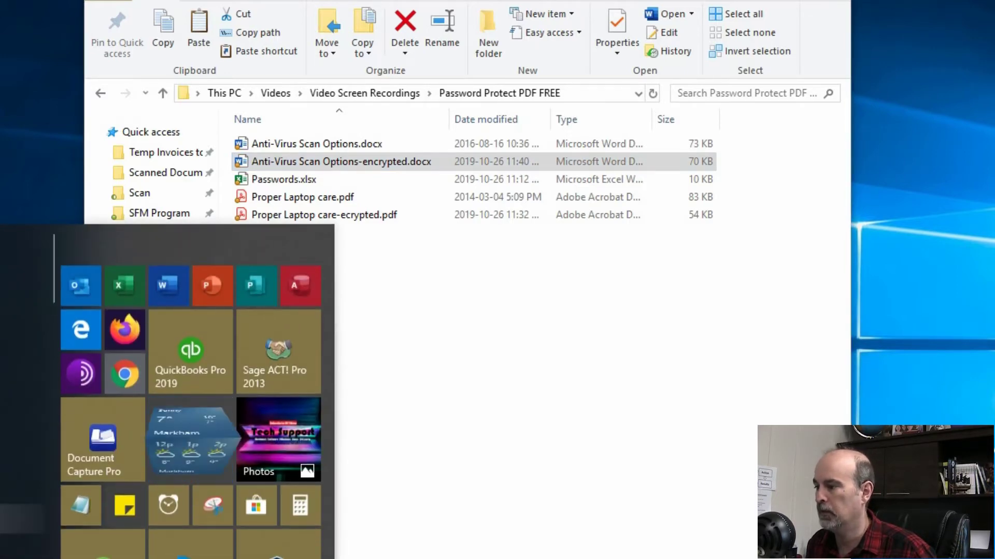
{"action": "left_click", "coordinate": [22, 306]}
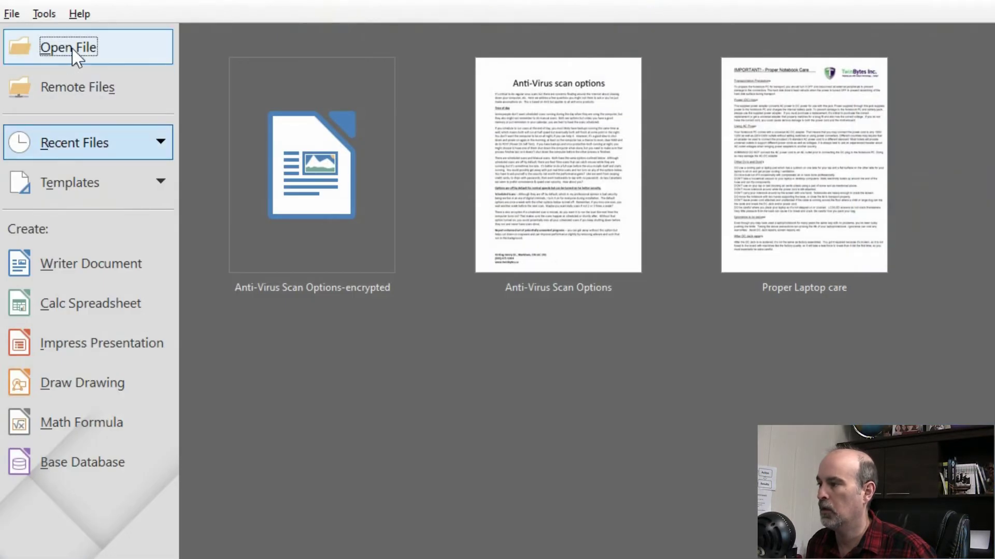
{"action": "left_click", "coordinate": [75, 52]}
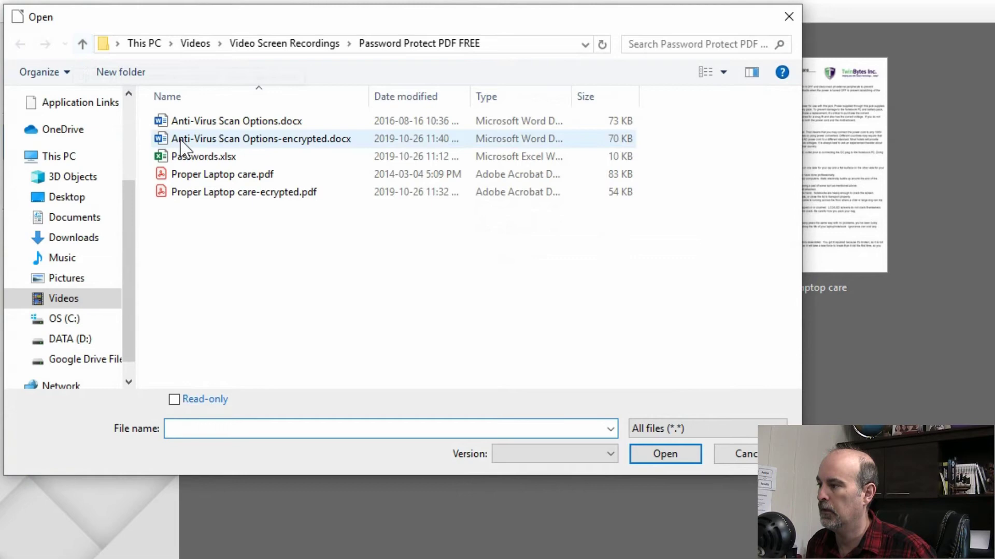
{"action": "left_click", "coordinate": [186, 157]}
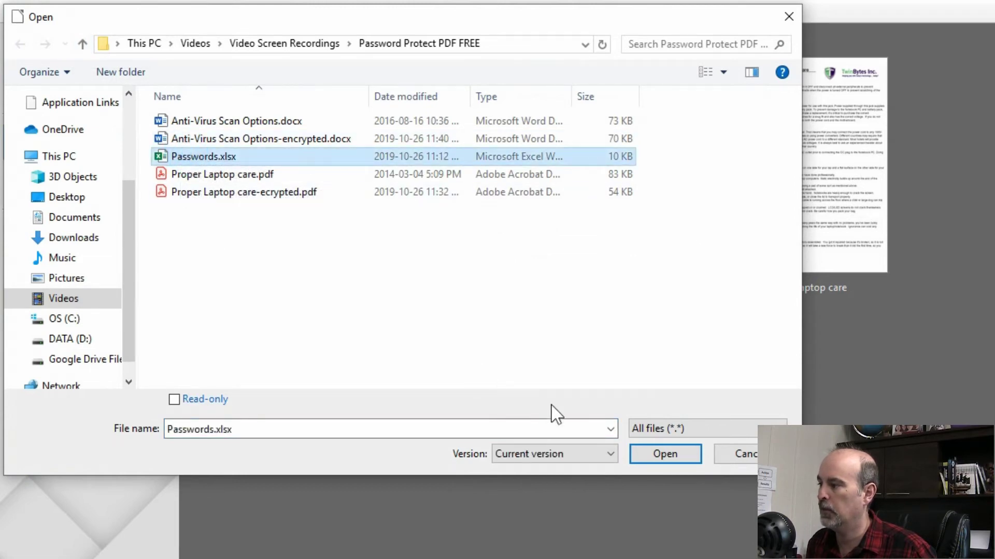
{"action": "left_click", "coordinate": [659, 456]}
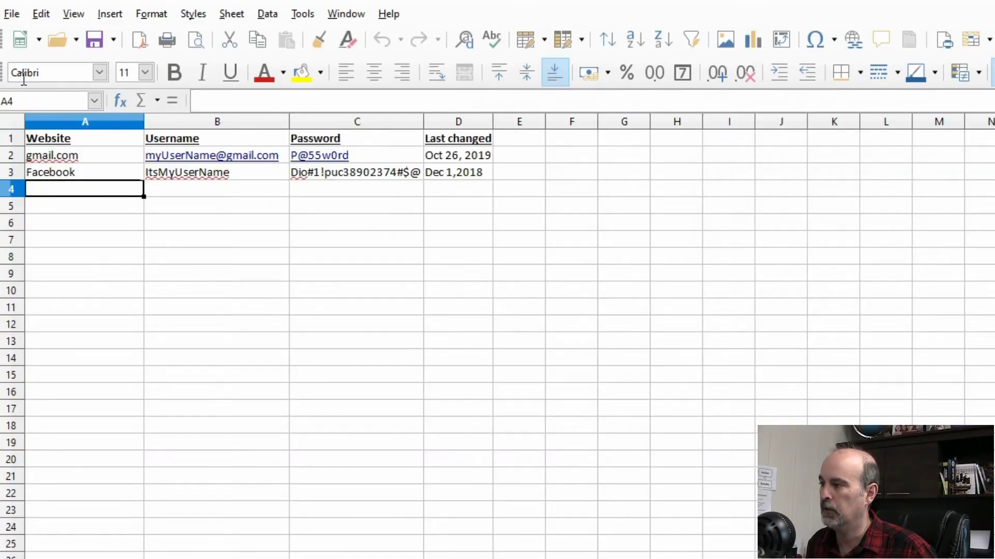
Save Passwords.xlsx over itself with Save with password enabled, confirming the replacement.
{"action": "left_click", "coordinate": [13, 13]}
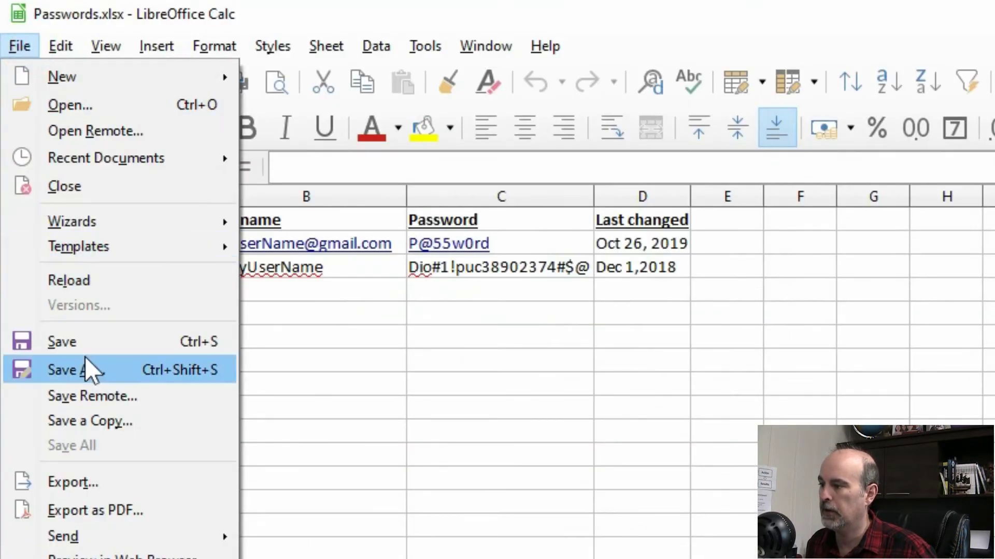
{"action": "left_click", "coordinate": [130, 370]}
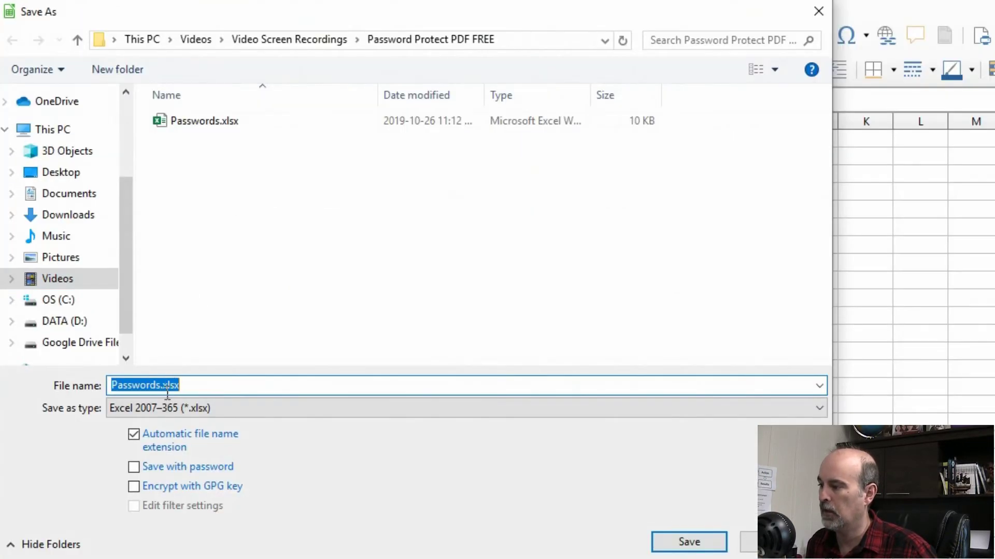
{"action": "left_click", "coordinate": [160, 385]}
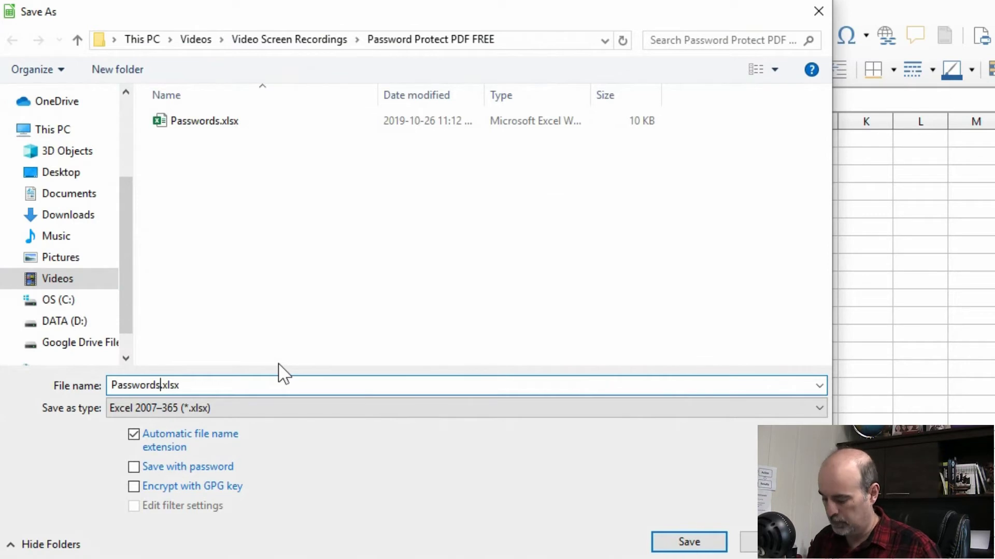
{"action": "type", "text": "-encrypted"}
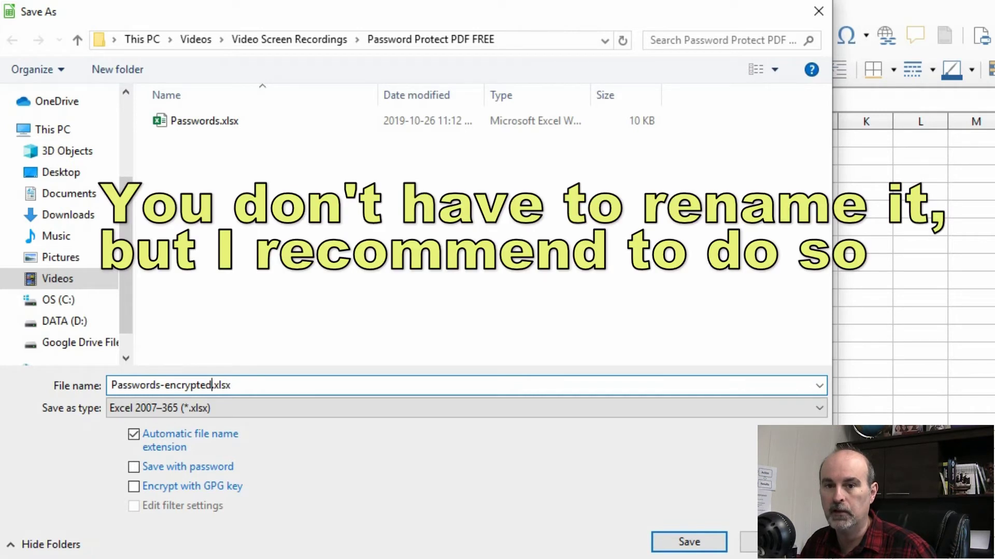
{"action": "key", "text": "BackSpace"}
{"action": "key", "text": "BackSpace"}
{"action": "key", "text": "BackSpace"}
{"action": "key", "text": "BackSpace"}
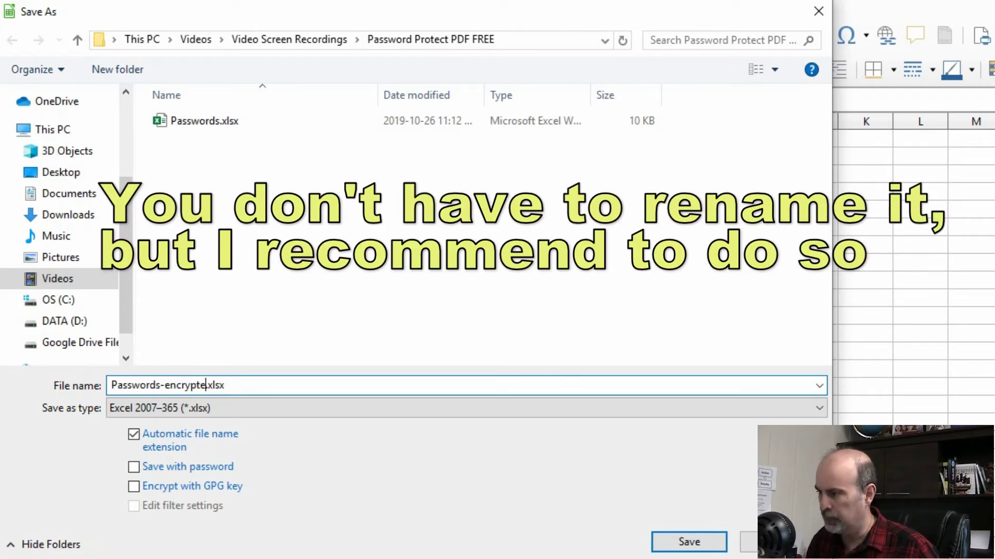
{"action": "key", "text": "BackSpace"}
{"action": "key", "text": "BackSpace"}
{"action": "key", "text": "BackSpace"}
{"action": "key", "text": "BackSpace"}
{"action": "key", "text": "BackSpace"}
{"action": "key", "text": "BackSpace"}
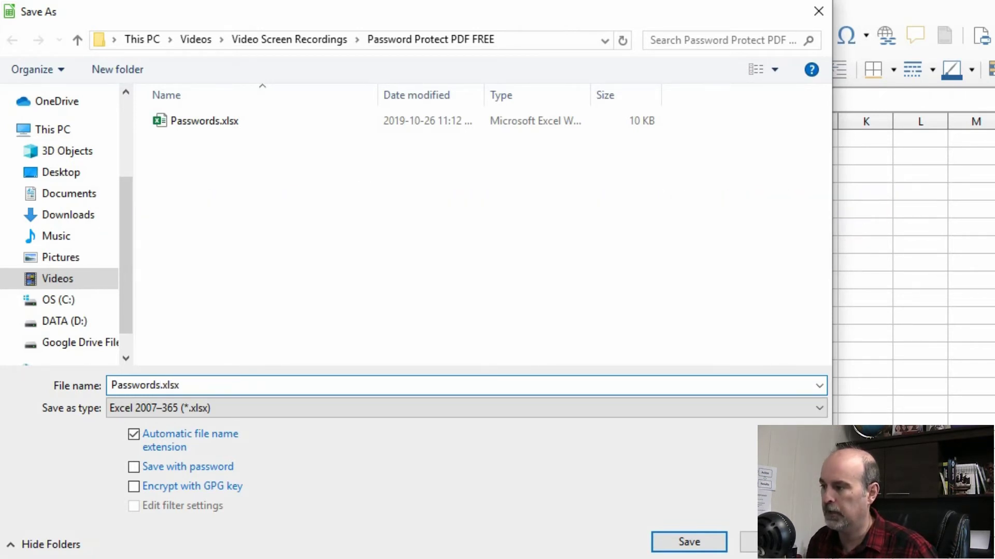
{"action": "left_click", "coordinate": [134, 468]}
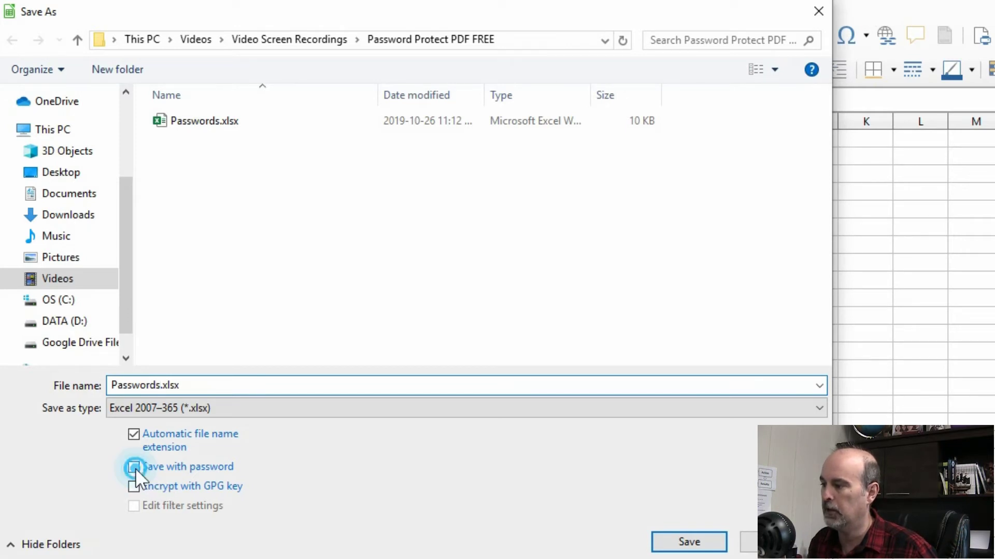
{"action": "left_click", "coordinate": [685, 542]}
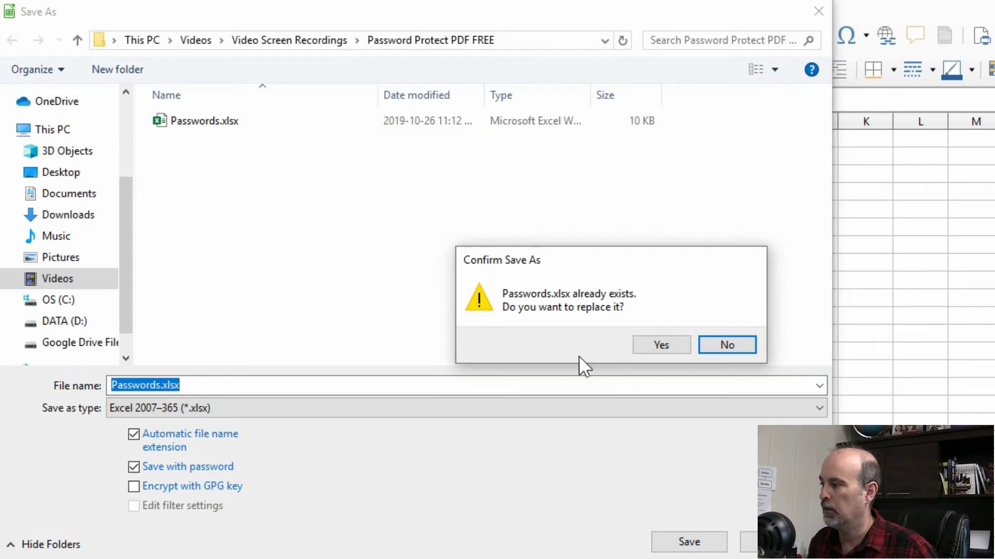
{"action": "left_click", "coordinate": [645, 344]}
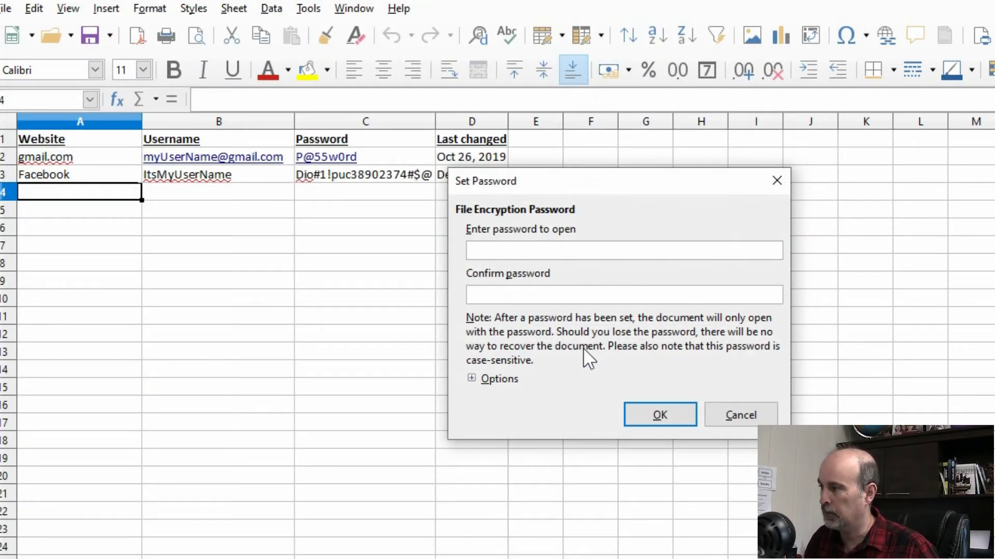
Set the encryption password, keep Excel 2007-365 format, and close Calc.
{"action": "type", "text": "•••••••••"}
{"action": "key", "text": "Tab"}
{"action": "type", "text": "•••••••••"}
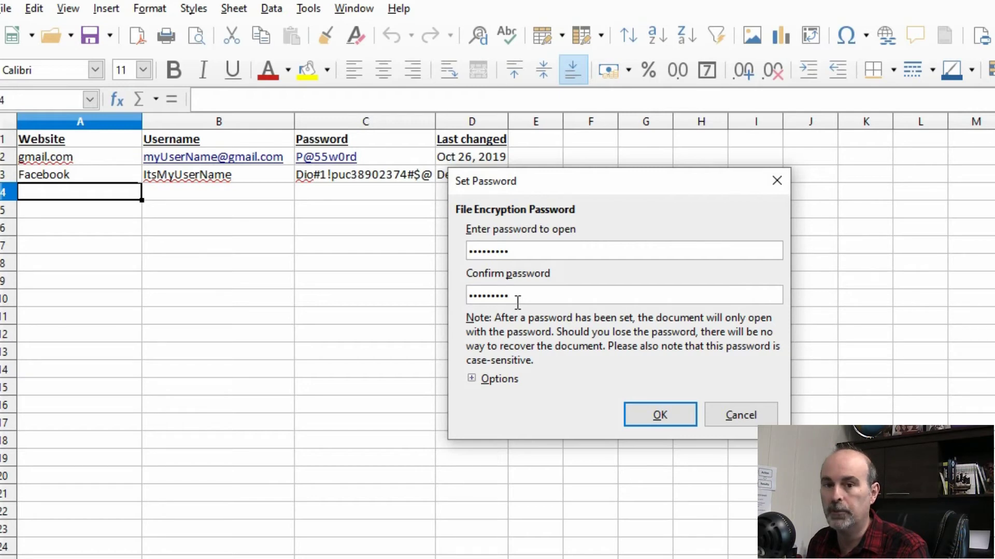
{"action": "left_click", "coordinate": [648, 417]}
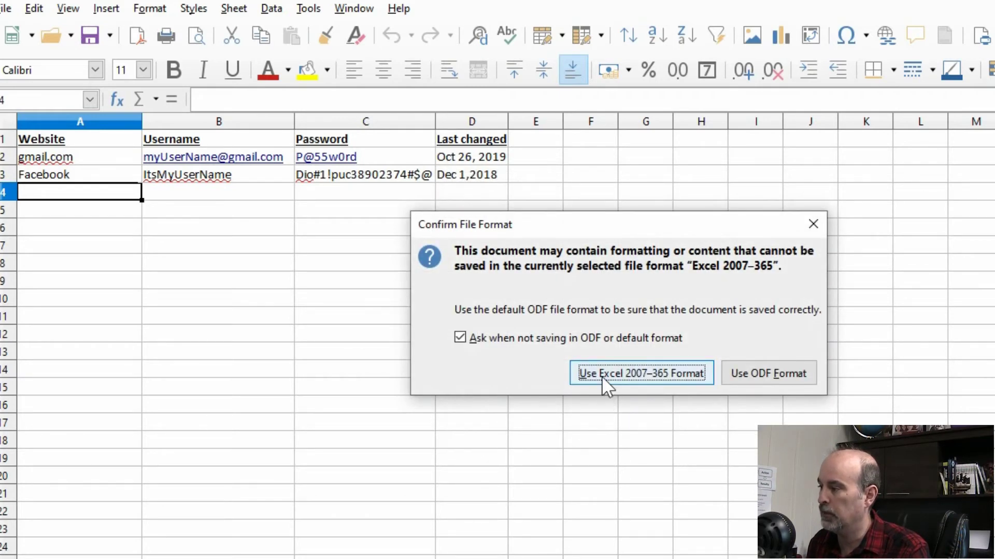
{"action": "left_click", "coordinate": [645, 372]}
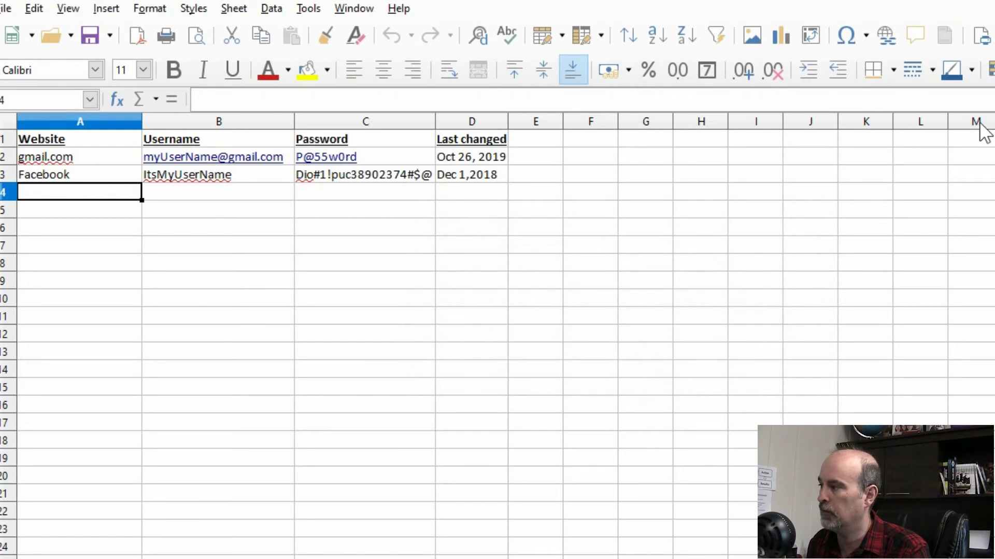
{"action": "left_click", "coordinate": [991, 2]}
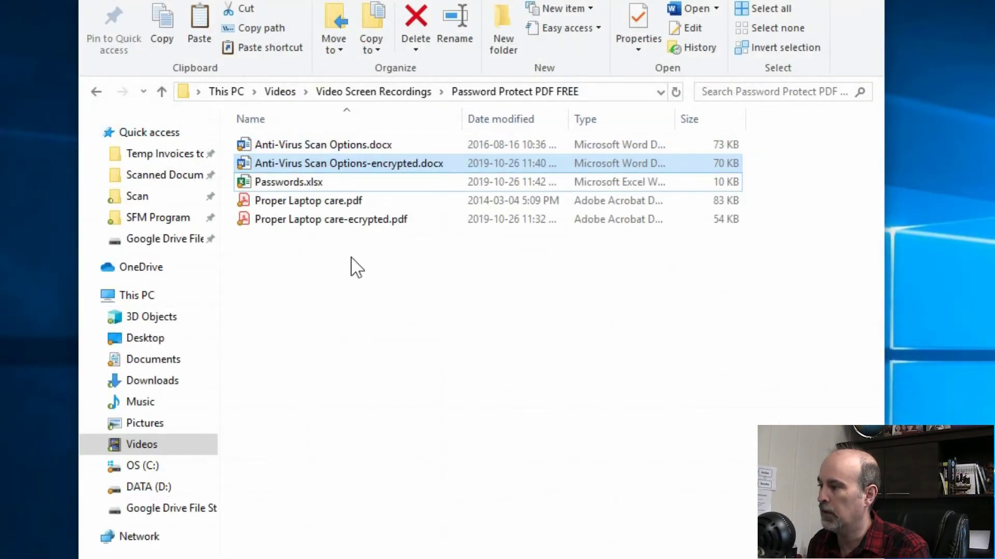
Open Passwords.xlsx in Excel and unlock it with its password.
{"action": "left_click", "coordinate": [334, 190]}
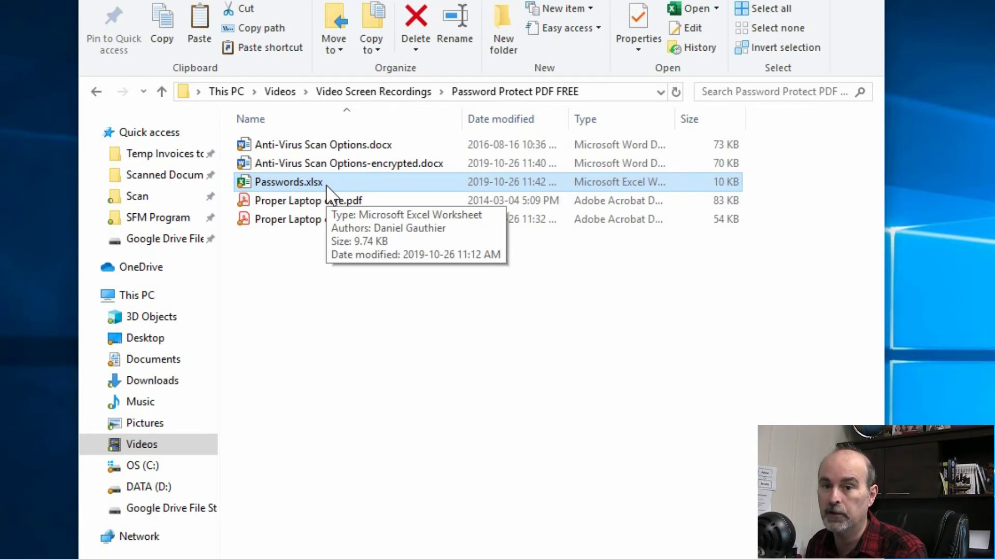
{"action": "double_click", "coordinate": [326, 184]}
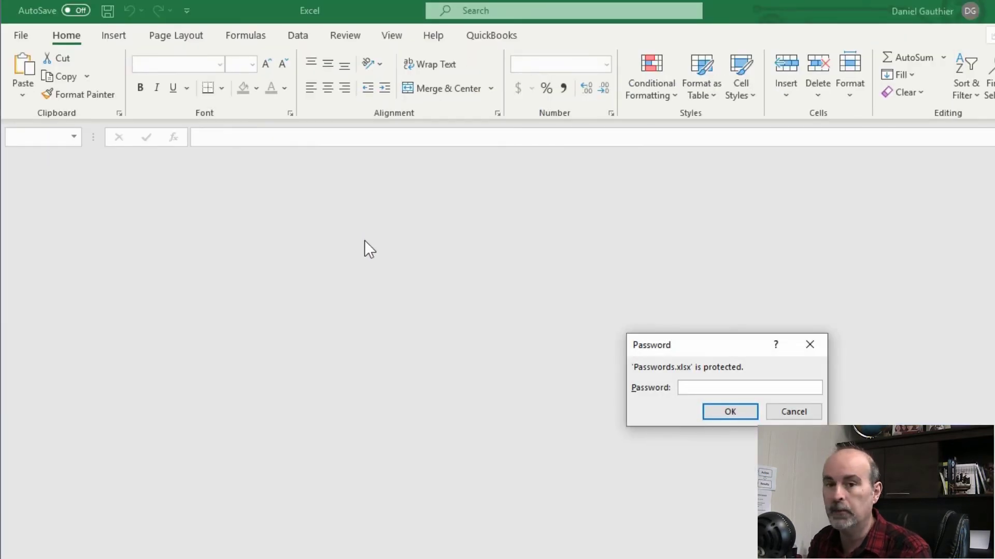
{"action": "type", "text": "•••••••••"}
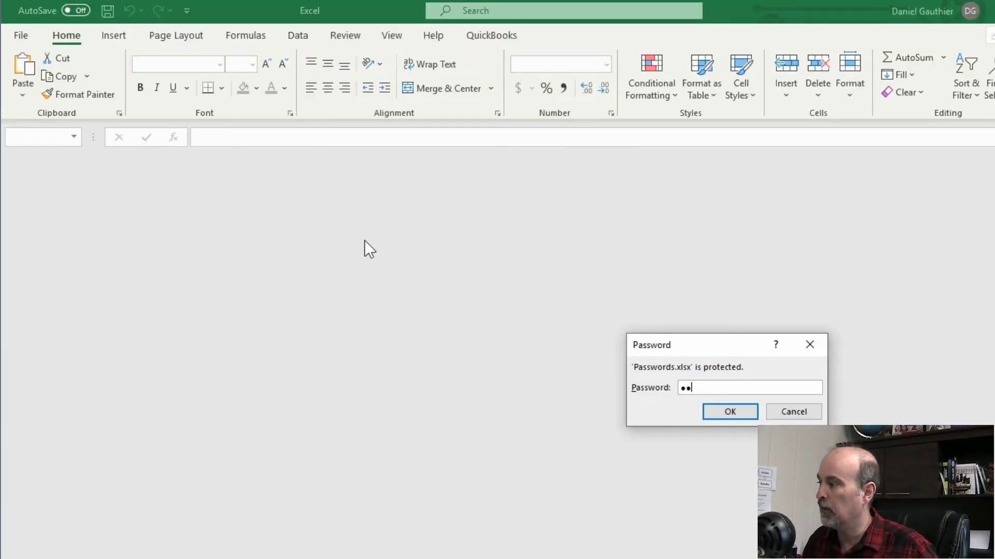
{"action": "key", "text": "Return"}
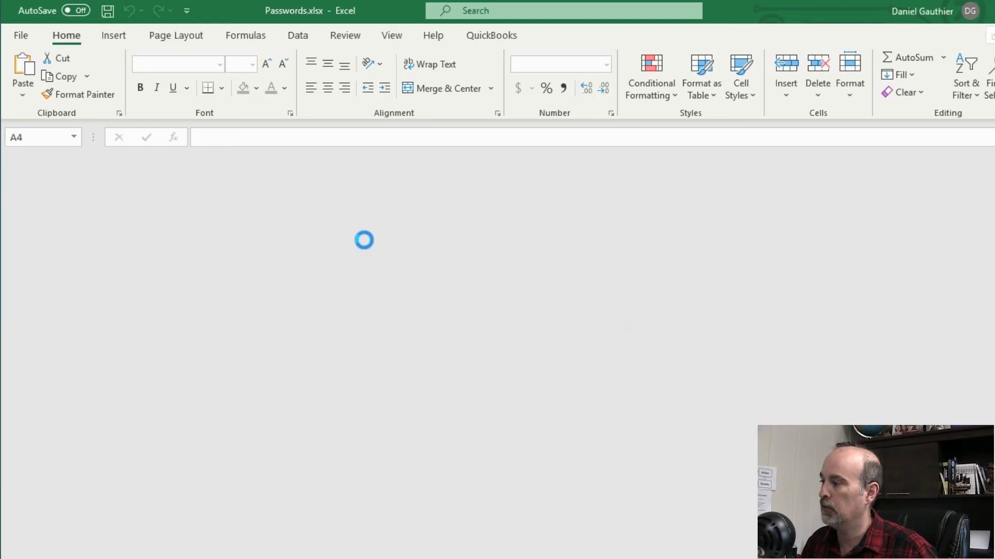